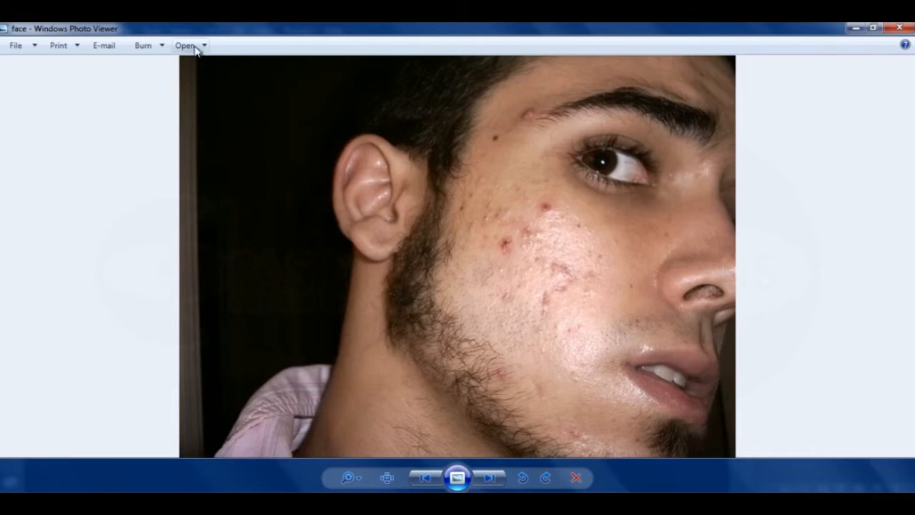
# Step: Open the face photo in Adobe Photoshop CC 2014 and duplicate the Background layer
pyautogui.click(196, 48)
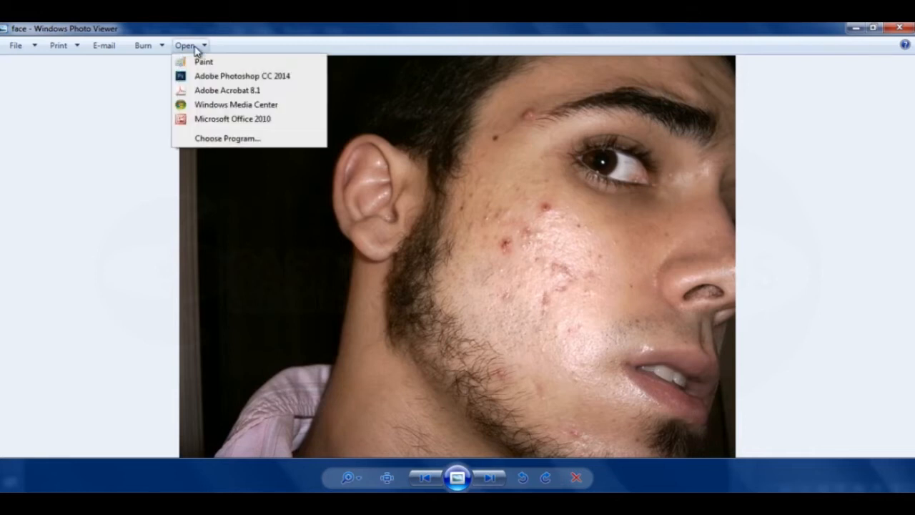
pyautogui.click(215, 79)
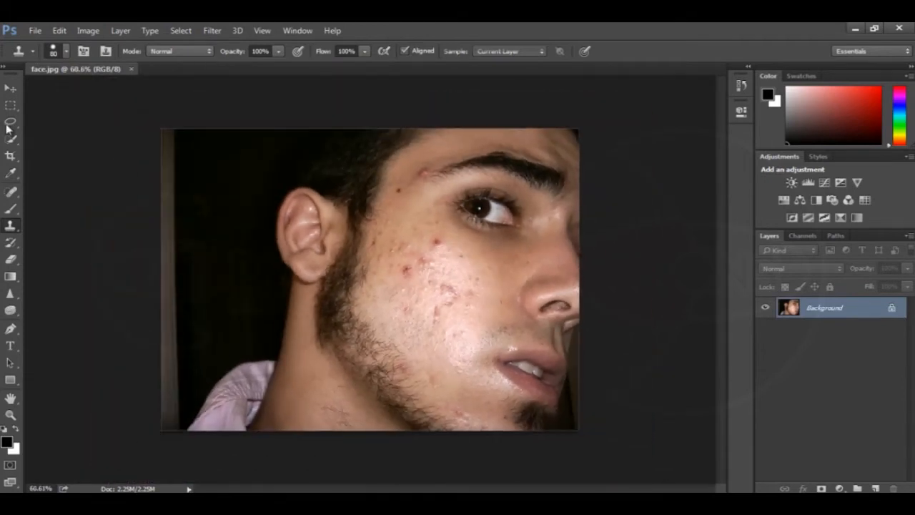
pyautogui.click(11, 87)
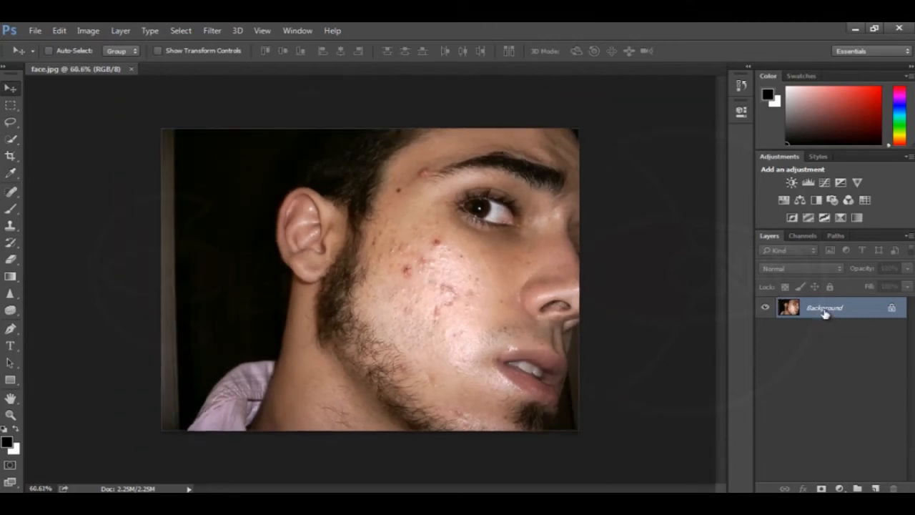
pyautogui.moveTo(825, 313); pyautogui.dragTo(878, 487)
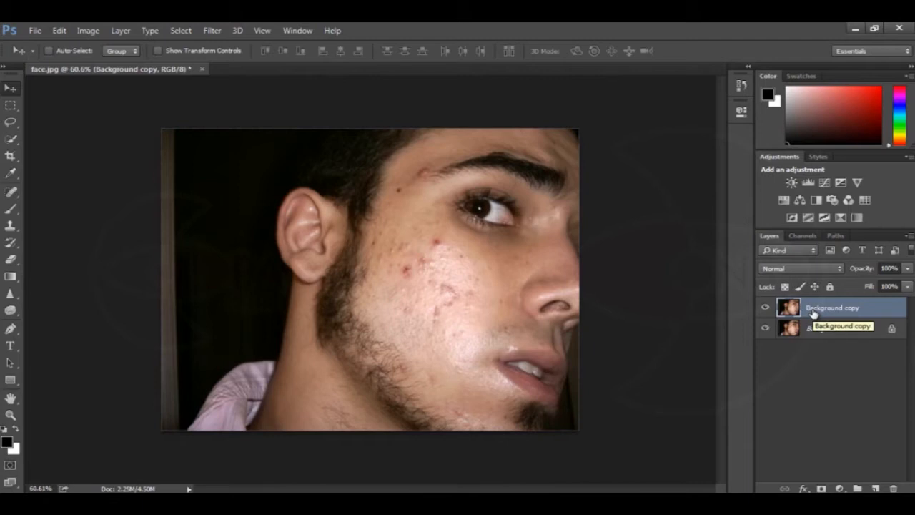
# Step: Examine the skin blemishes on the forehead, temple and cheek up close
pyautogui.scroll(9, 448, 286)
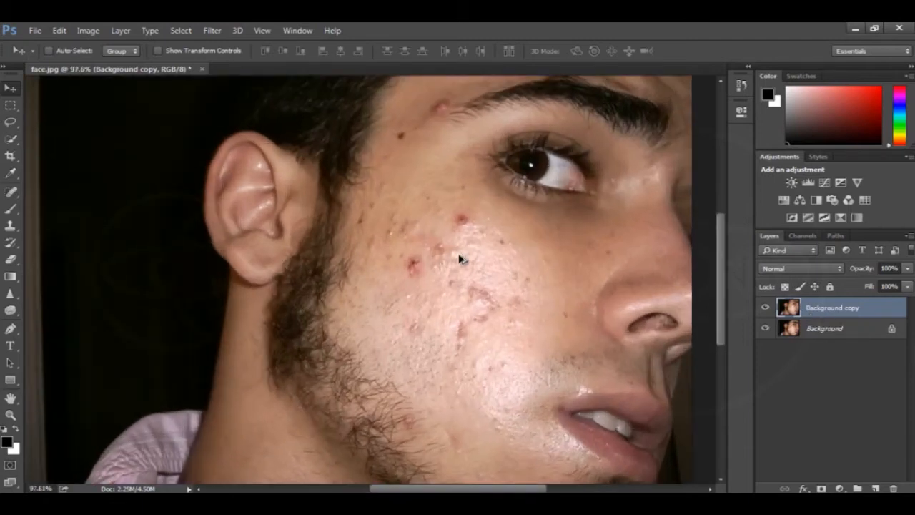
pyautogui.scroll(-2, 461, 260)
pyautogui.scroll(-2, 460, 258)
pyautogui.scroll(2, 460, 258)
pyautogui.moveTo(440, 220); pyautogui.dragTo(393, 386)
pyautogui.scroll(1, 399, 293)
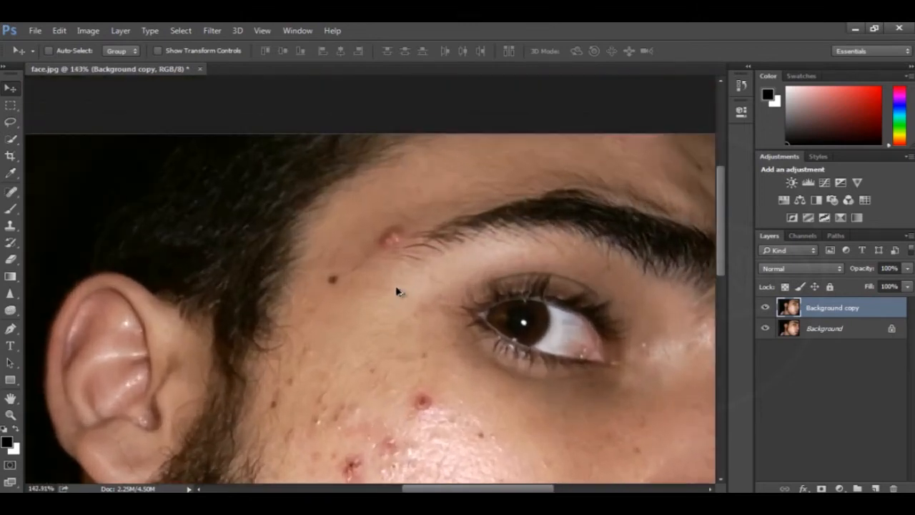
pyautogui.moveTo(402, 328); pyautogui.dragTo(430, 293)
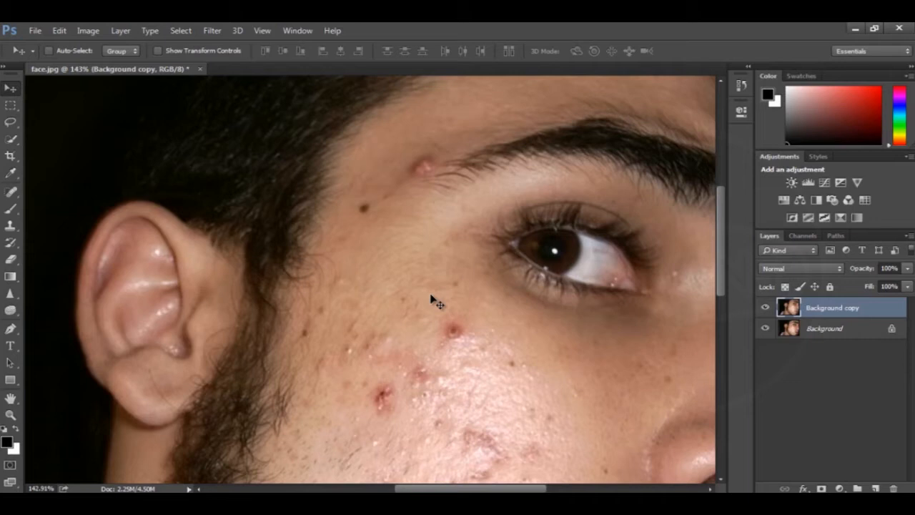
pyautogui.scroll(-3, 431, 295)
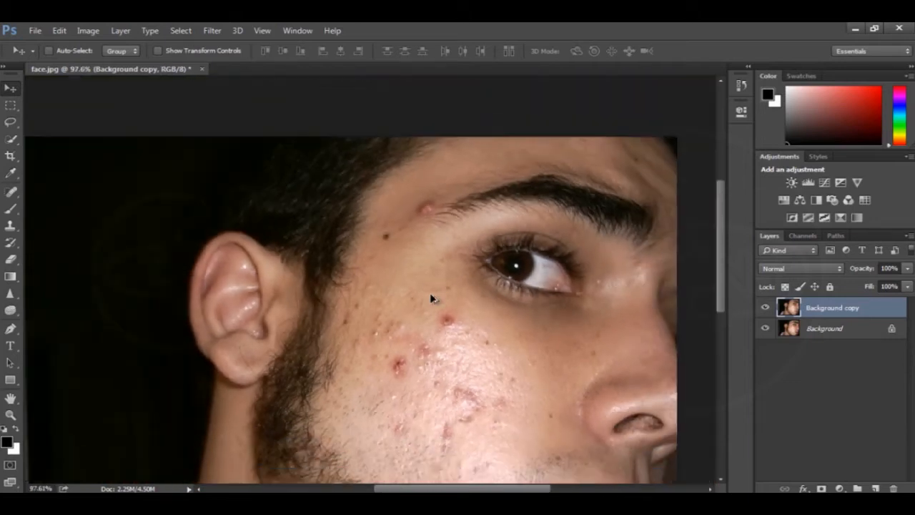
pyautogui.moveTo(460, 388); pyautogui.dragTo(450, 312)
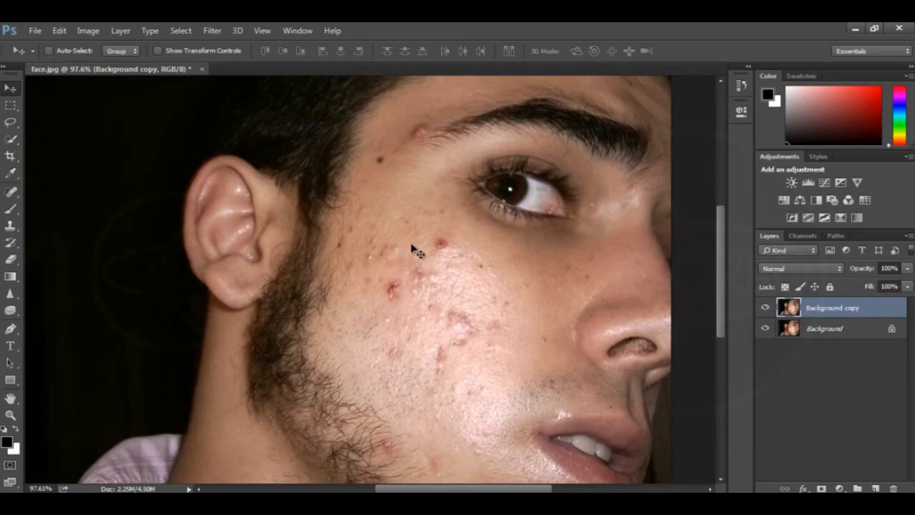
# Step: Activate the Spot Healing Brush Tool and reset it to its default settings
pyautogui.click(8, 195)
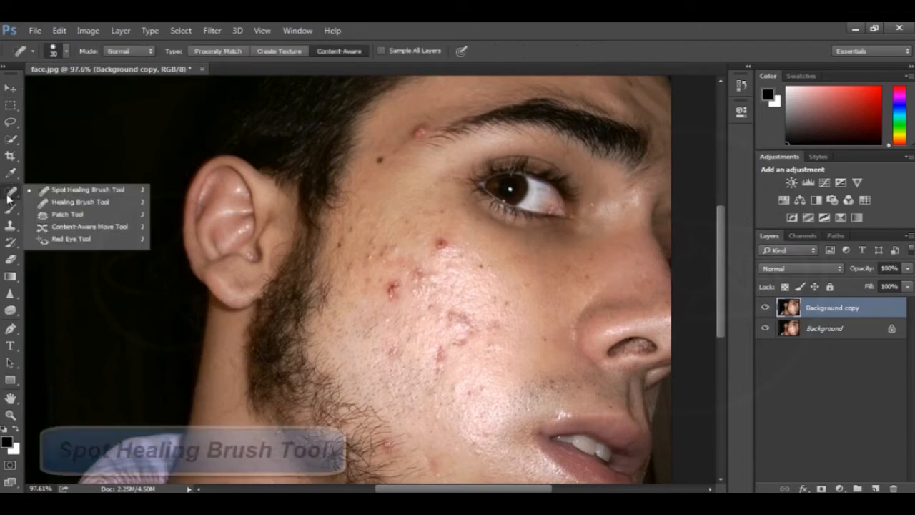
pyautogui.click(88, 192)
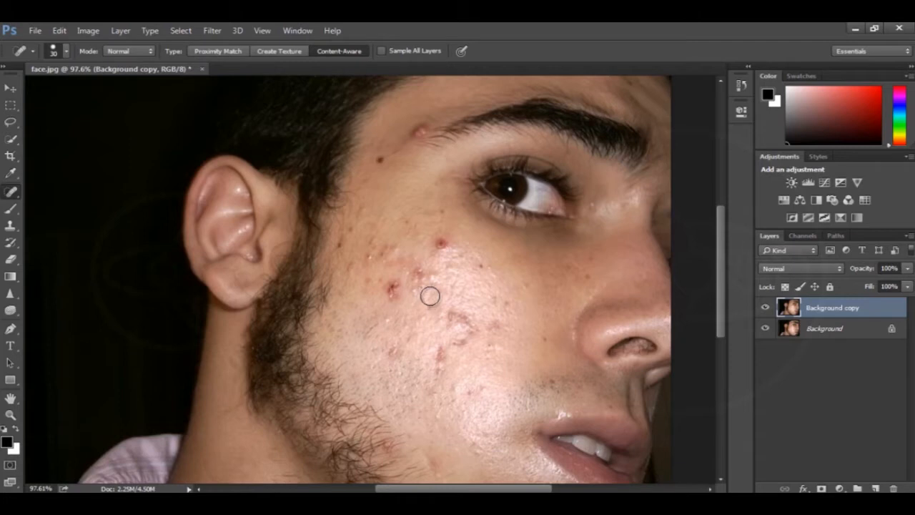
pyautogui.scroll(3, 417, 155)
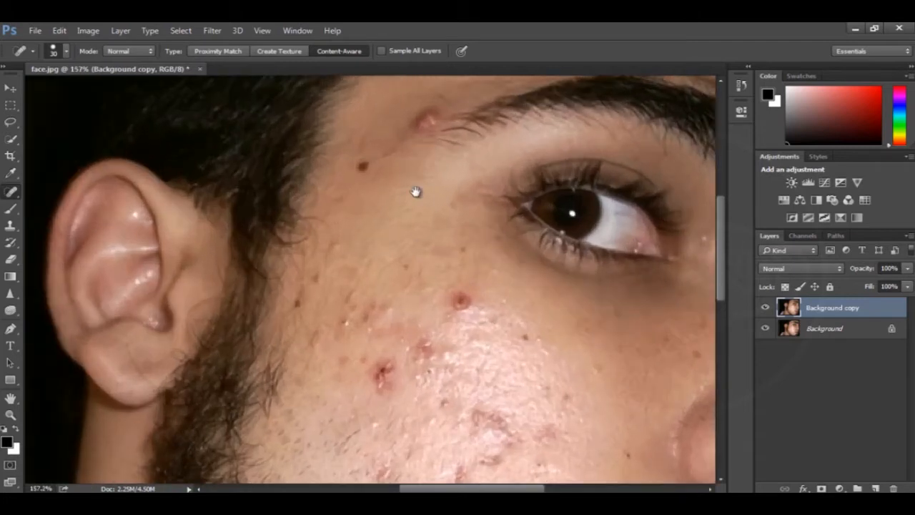
pyautogui.moveTo(415, 192); pyautogui.dragTo(348, 278)
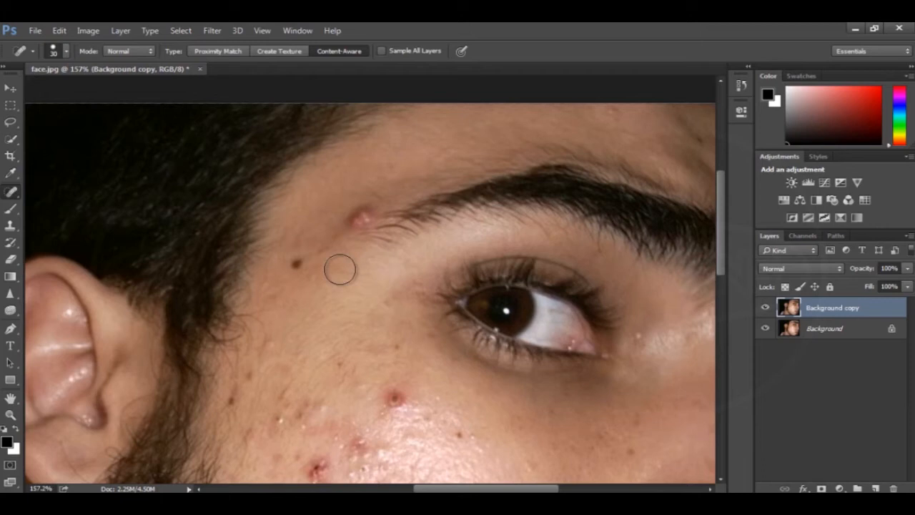
pyautogui.rightClick(32, 49)
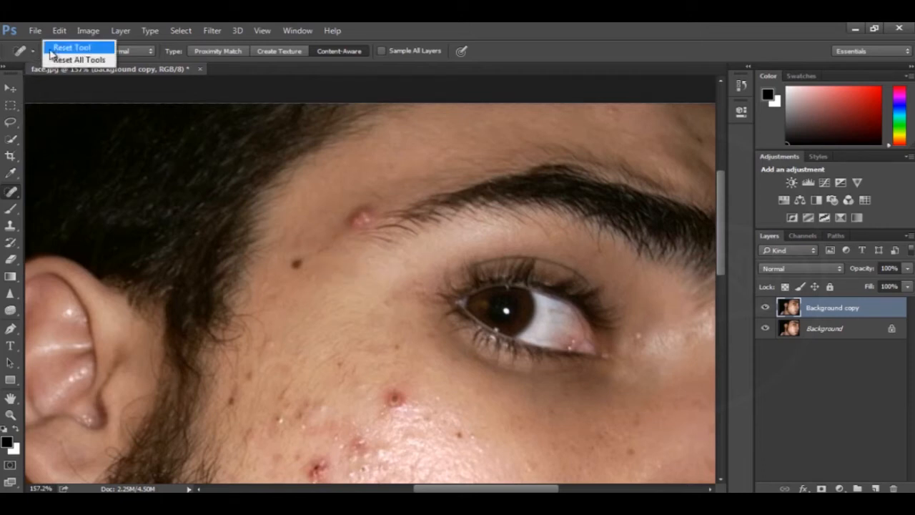
pyautogui.click(63, 48)
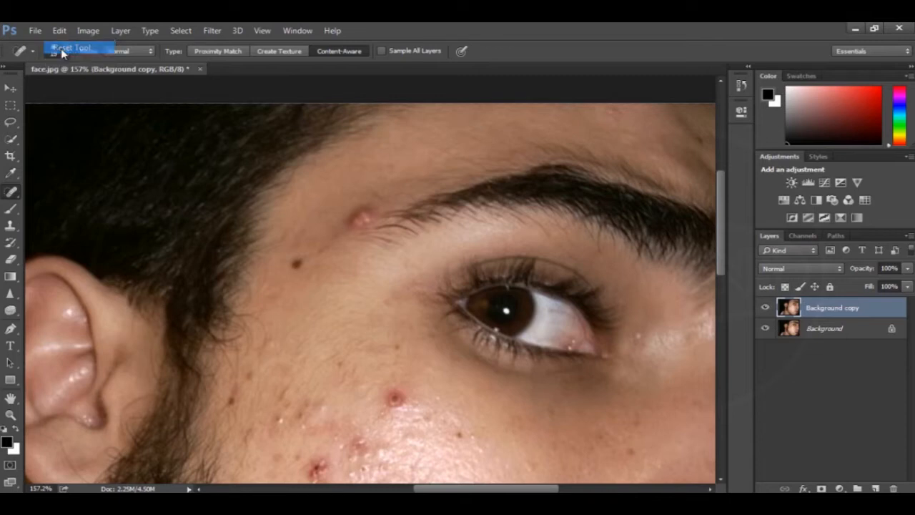
# Step: Enlarge the healing brush to size 40 and remove the red pimple beside the eyebrow and the dark mole on the temple
pyautogui.scroll(2, 360, 223)
pyautogui.click(363, 217)
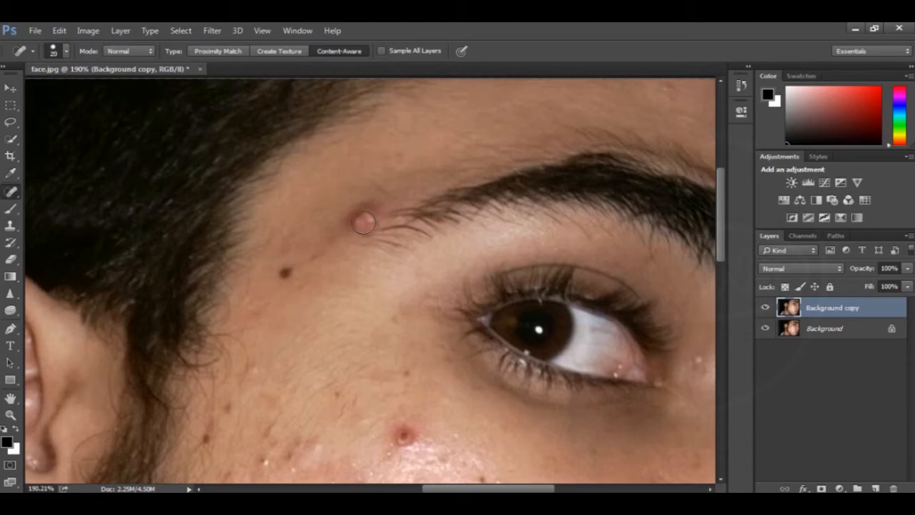
pyautogui.press(']')
pyautogui.press(']')
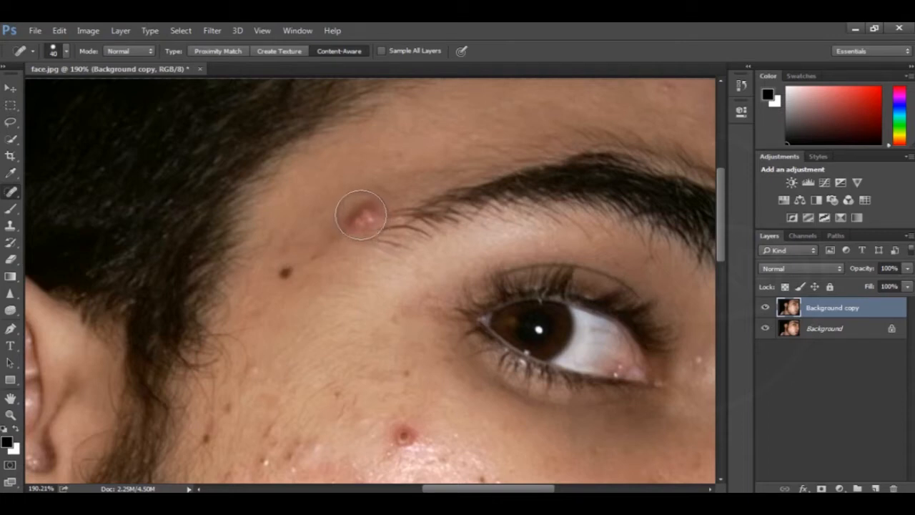
pyautogui.click(361, 215)
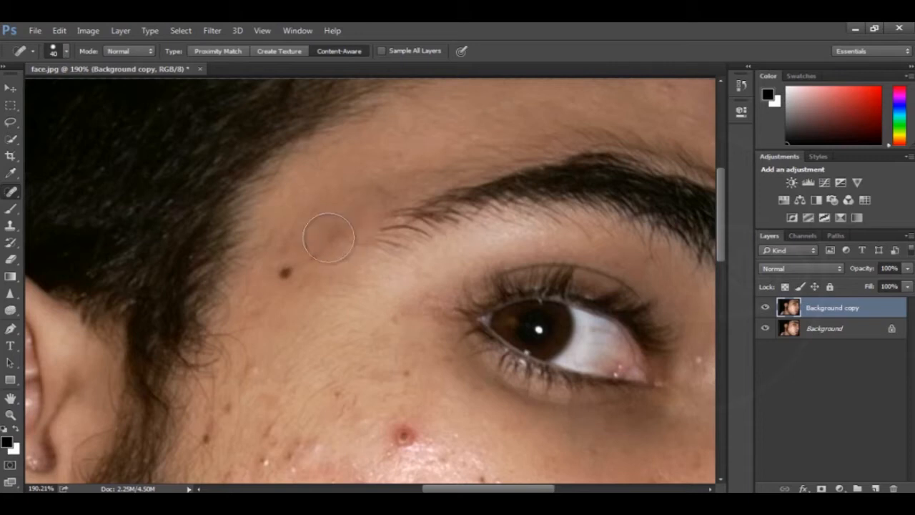
pyautogui.click(288, 272)
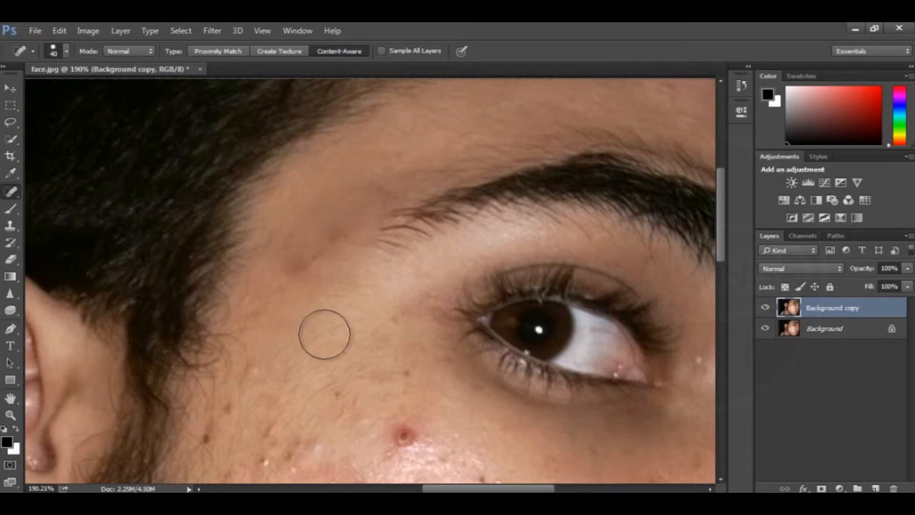
# Step: Heal the large red pimple and the small spots on the upper cheek below the eye's outer corner
pyautogui.moveTo(336, 356)
pyautogui.mouseDown()
pyautogui.moveTo(291, 290)
pyautogui.moveTo(283, 231)
pyautogui.mouseUp()
pyautogui.click(273, 200)
pyautogui.click(333, 267)
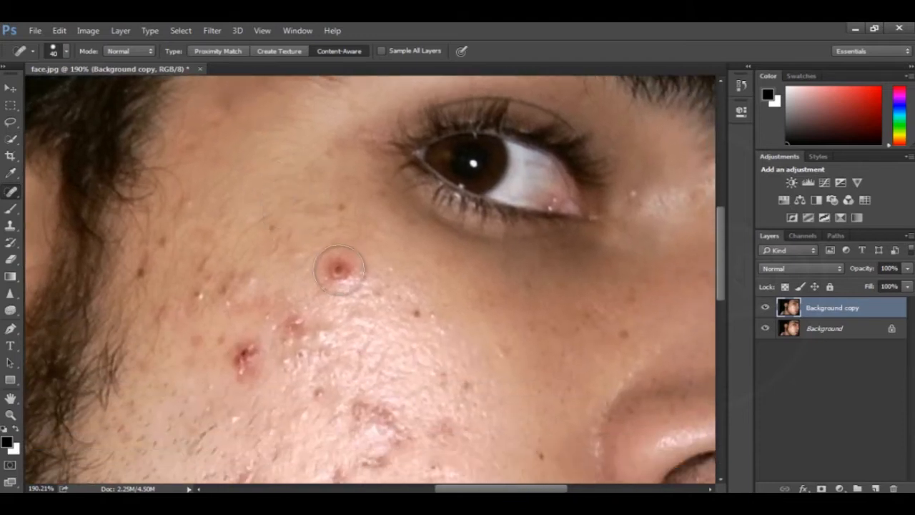
pyautogui.click(338, 210)
pyautogui.click(272, 232)
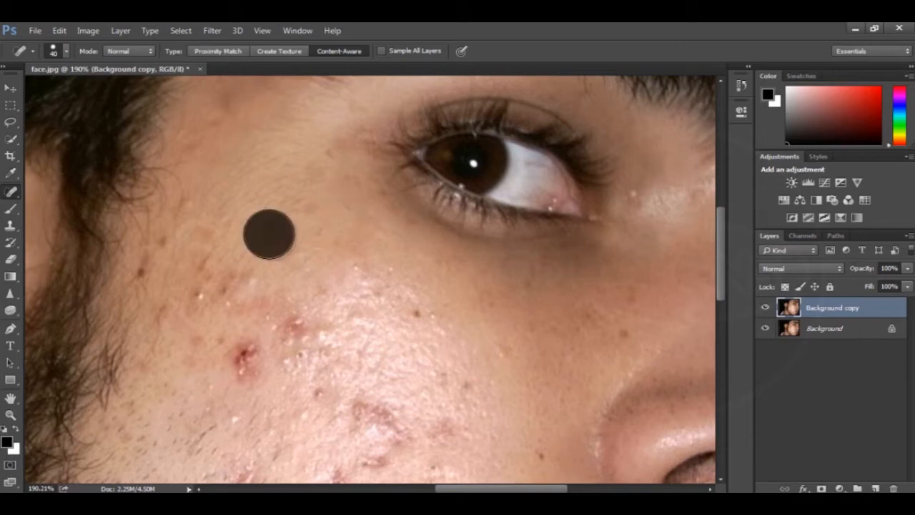
# Step: Heal the red inflamed blemishes and the small marks around them across the middle of the cheek
pyautogui.click(297, 325)
pyautogui.click(252, 360)
pyautogui.click(257, 313)
pyautogui.click(302, 362)
pyautogui.click(327, 386)
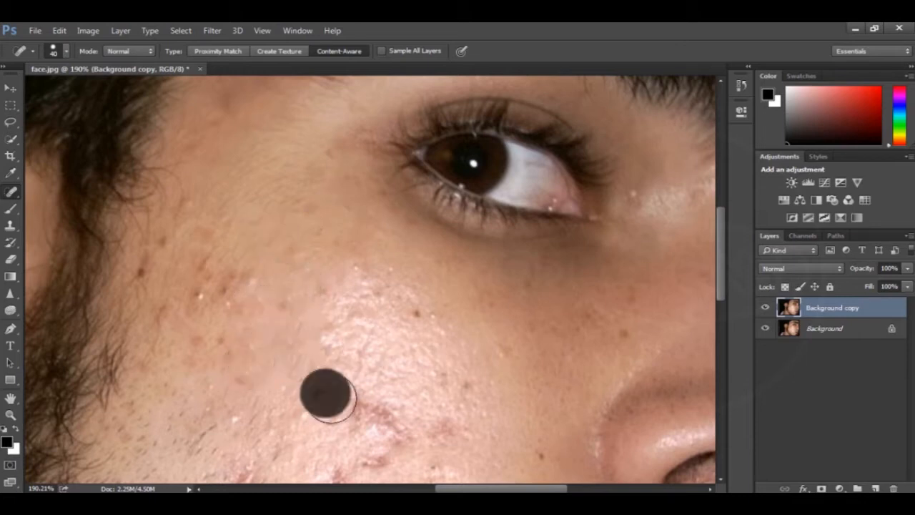
pyautogui.click(363, 408)
# Step: Heal the brown spots and reddish marks on the cheek between the sideburn and the shiny skin area
pyautogui.moveTo(275, 351); pyautogui.dragTo(369, 269)
pyautogui.click(333, 206)
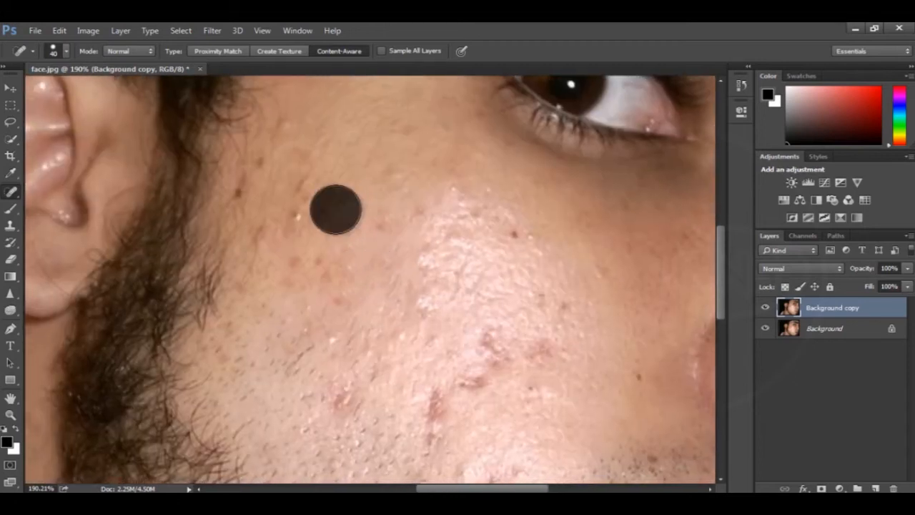
pyautogui.click(245, 187)
pyautogui.click(274, 224)
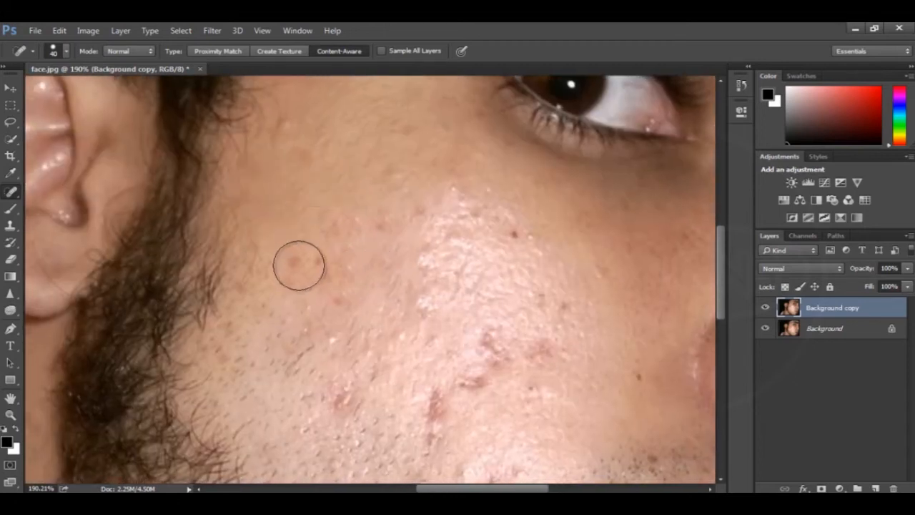
pyautogui.click(355, 227)
pyautogui.click(419, 214)
pyautogui.click(405, 208)
# Step: Reduce the healing brush to size 25 and remove the dark spots on the cheek towards the nose
pyautogui.moveTo(547, 300)
pyautogui.mouseDown()
pyautogui.moveTo(453, 255)
pyautogui.moveTo(456, 220)
pyautogui.mouseUp()
pyautogui.click(463, 266)
pyautogui.press('[')
pyautogui.press('[')
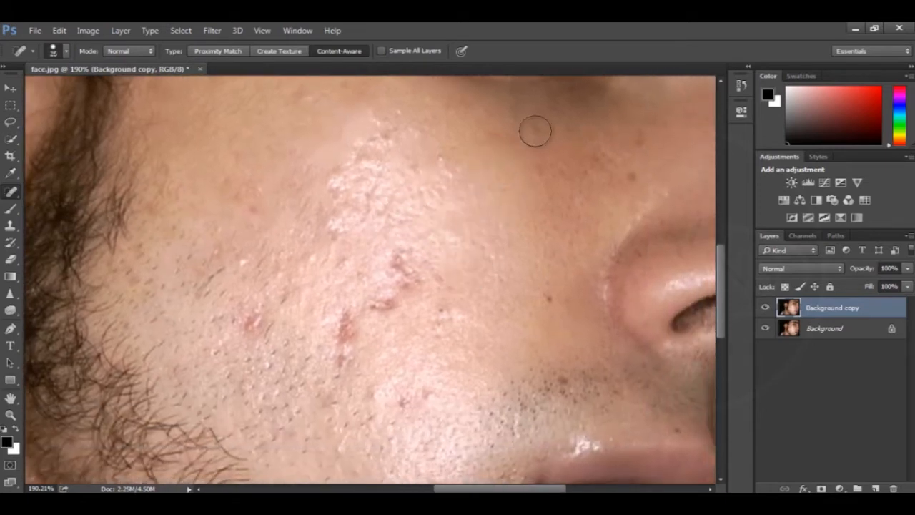
pyautogui.click(597, 154)
# Step: Heal the reddish acne scars in the centre of the cheek
pyautogui.click(414, 259)
pyautogui.click(431, 276)
pyautogui.click(439, 304)
pyautogui.click(395, 301)
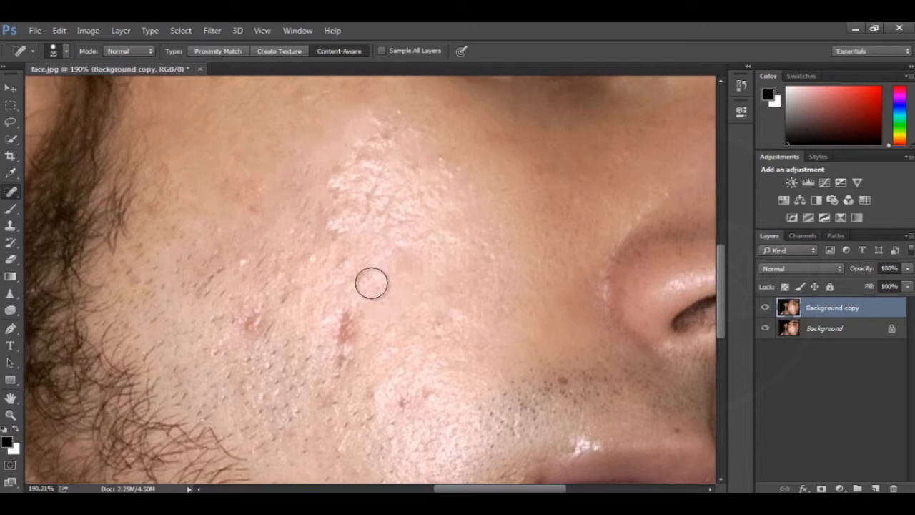
# Step: Heal the remaining red scars and marks on the lower cheek above the beard stubble
pyautogui.click(338, 259)
pyautogui.click(283, 268)
pyautogui.click(215, 270)
pyautogui.click(346, 330)
pyautogui.click(345, 366)
pyautogui.click(268, 330)
pyautogui.click(267, 327)
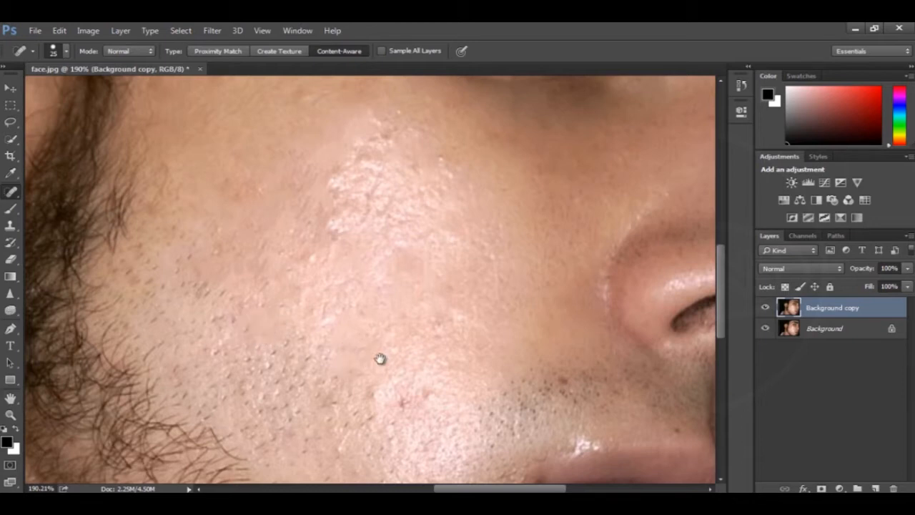
# Step: Heal the spots above the upper lip, on the cheek near the mouth and along the sideburn's edge
pyautogui.moveTo(380, 359); pyautogui.dragTo(317, 252)
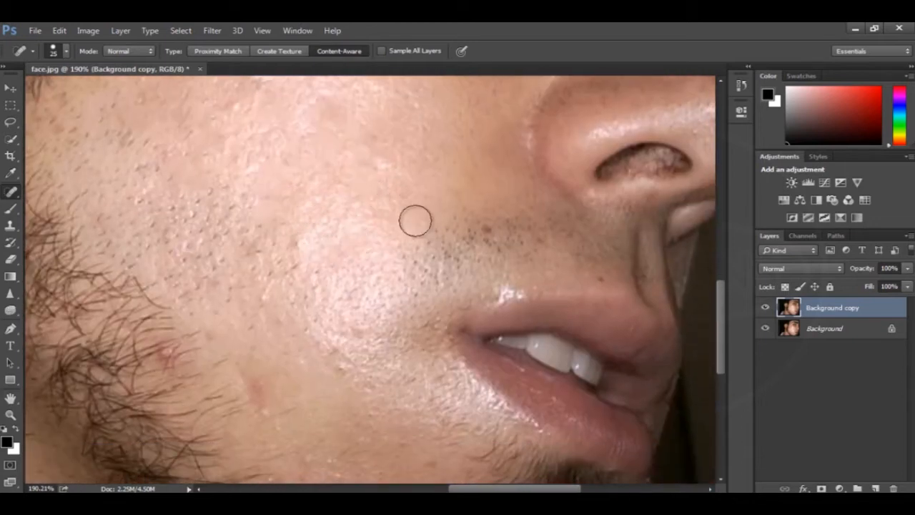
pyautogui.moveTo(348, 329)
pyautogui.mouseDown()
pyautogui.moveTo(429, 247)
pyautogui.moveTo(433, 312)
pyautogui.mouseUp()
pyautogui.click(348, 362)
pyautogui.click(381, 224)
pyautogui.moveTo(381, 224); pyautogui.dragTo(288, 360)
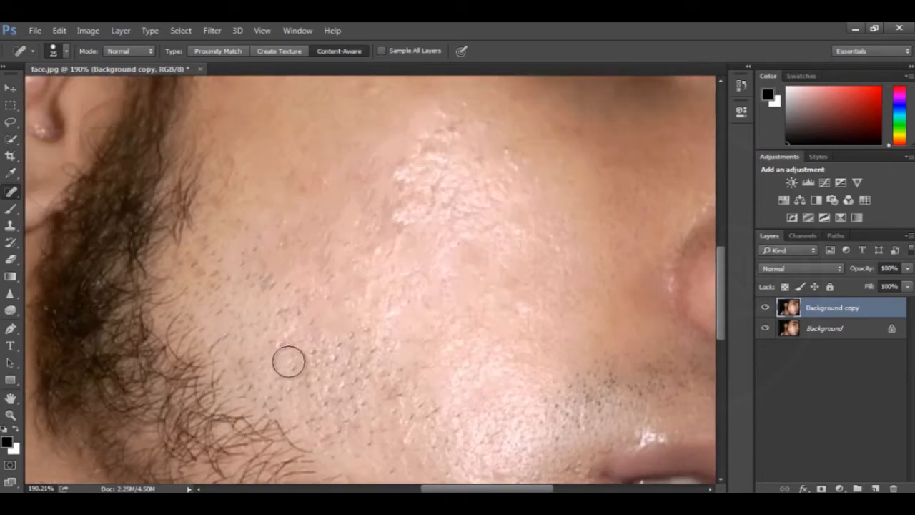
pyautogui.moveTo(207, 228); pyautogui.dragTo(205, 262)
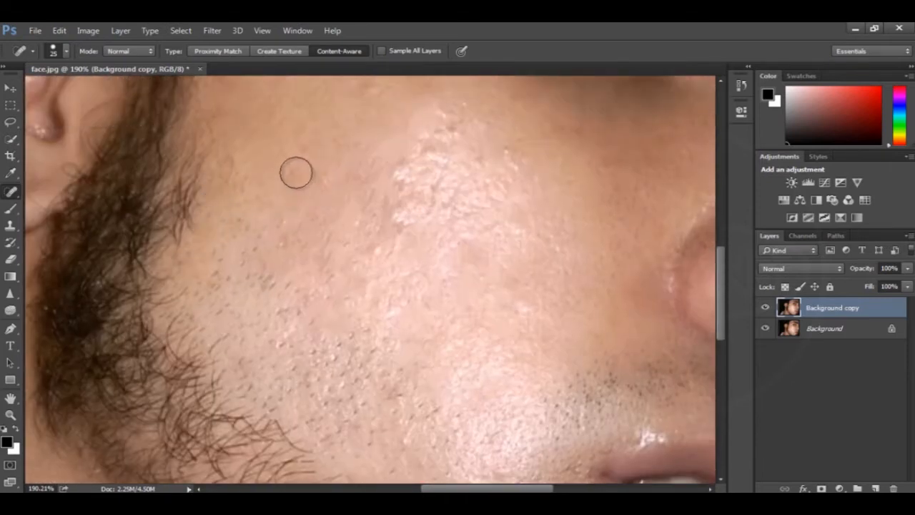
# Step: Heal the red pimple within the beard and the red blemishes on the skin along the lower jaw
pyautogui.moveTo(400, 368); pyautogui.dragTo(355, 251)
pyautogui.click(321, 227)
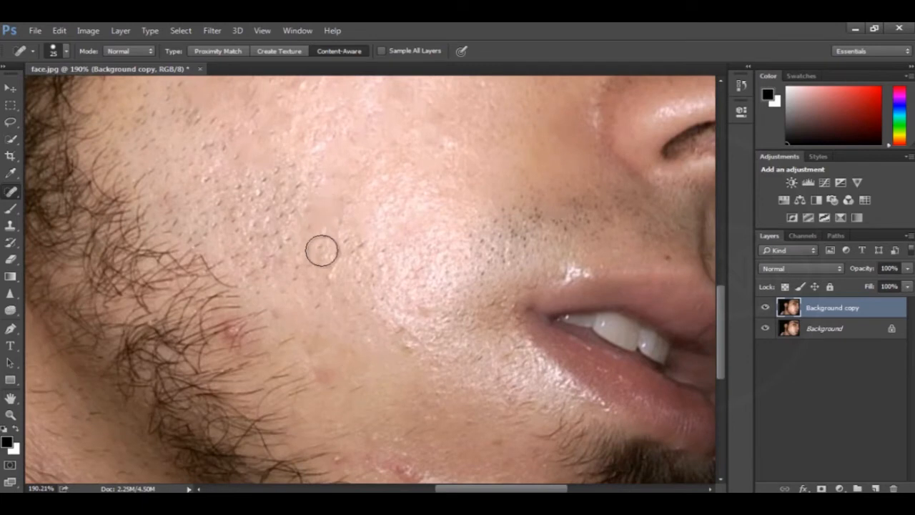
pyautogui.click(233, 333)
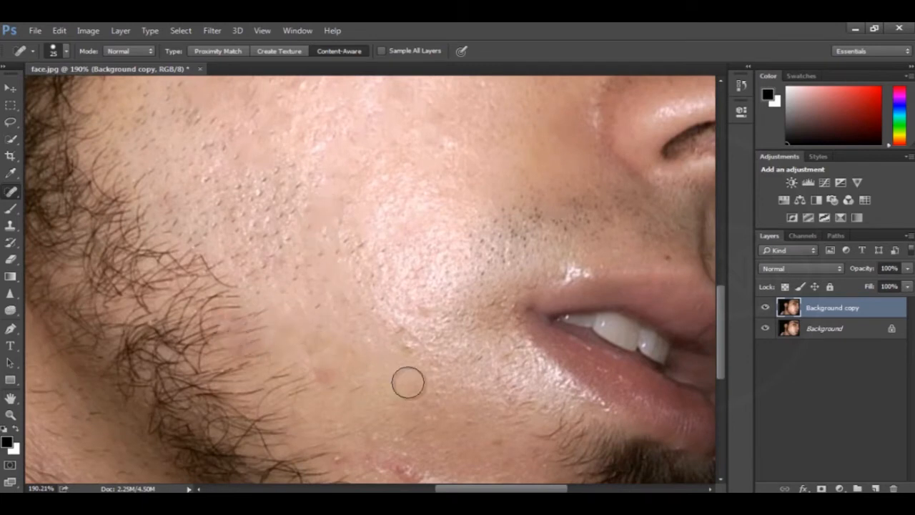
pyautogui.moveTo(367, 410); pyautogui.dragTo(333, 291)
pyautogui.click(368, 351)
pyautogui.click(390, 361)
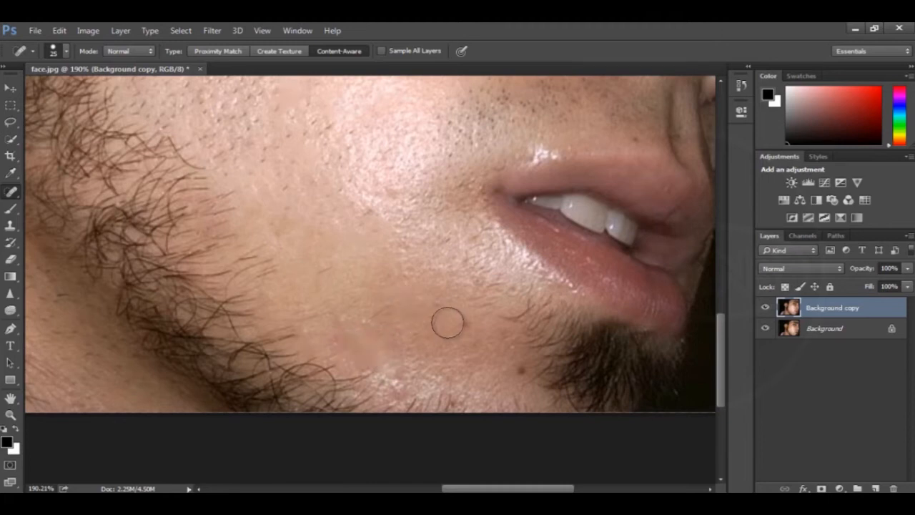
# Step: Remove the dark mole beside the goatee and the small mark on the cheek near the corner of the mouth
pyautogui.click(519, 381)
pyautogui.scroll(3, 486, 368)
pyautogui.click(367, 317)
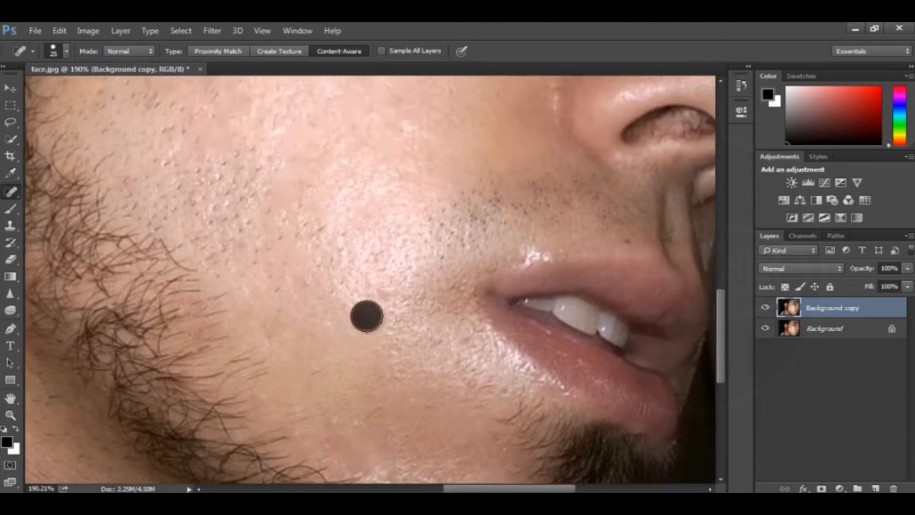
pyautogui.moveTo(442, 282)
pyautogui.mouseDown()
pyautogui.moveTo(435, 211)
pyautogui.moveTo(572, 349)
pyautogui.mouseUp()
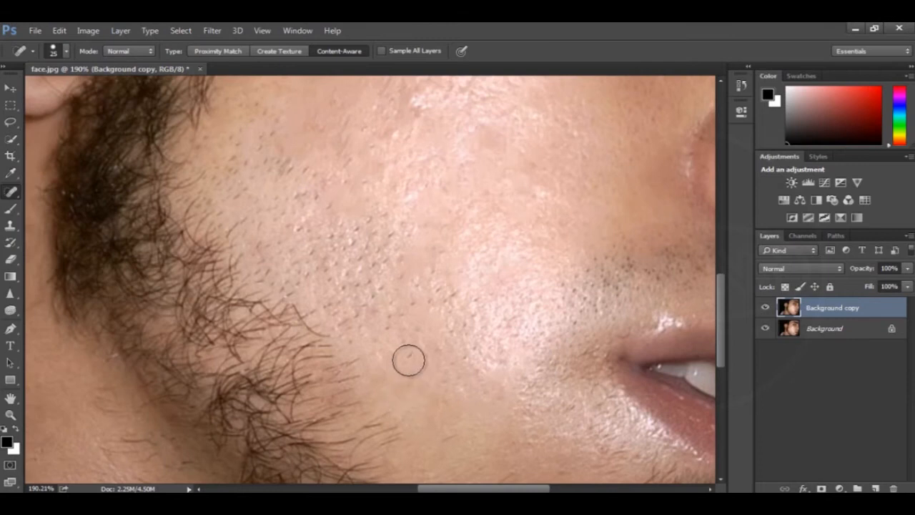
# Step: Heal the remaining small marks on the lower cheek and on the upper cheek below the eye's outer corner
pyautogui.click(473, 349)
pyautogui.scroll(5, 419, 335)
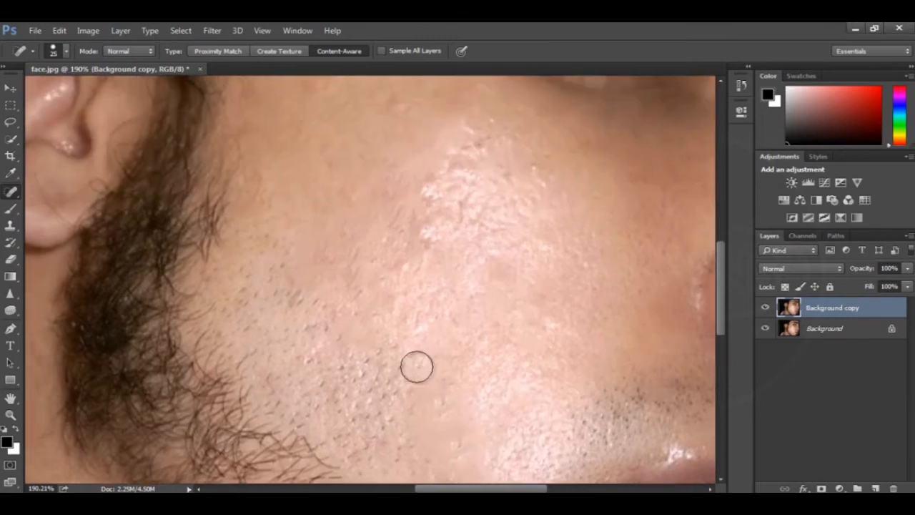
pyautogui.hscroll(3, 331, 167)
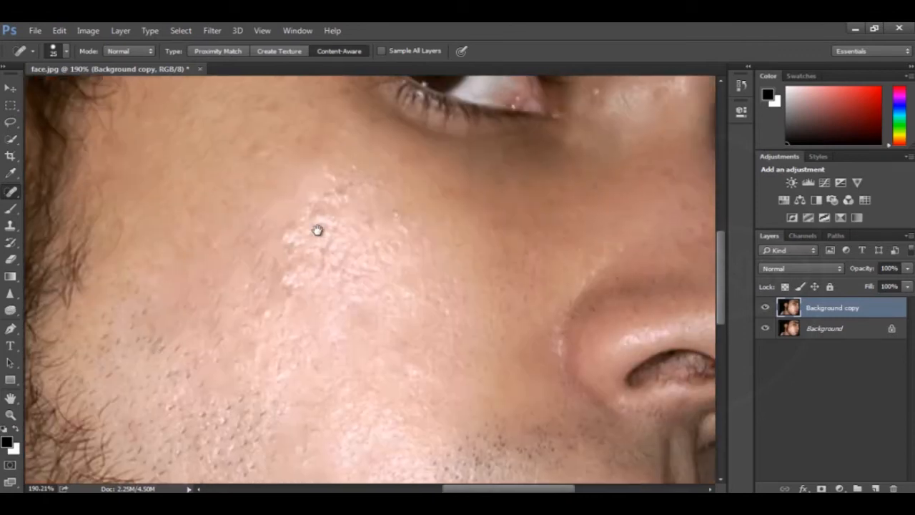
pyautogui.click(292, 143)
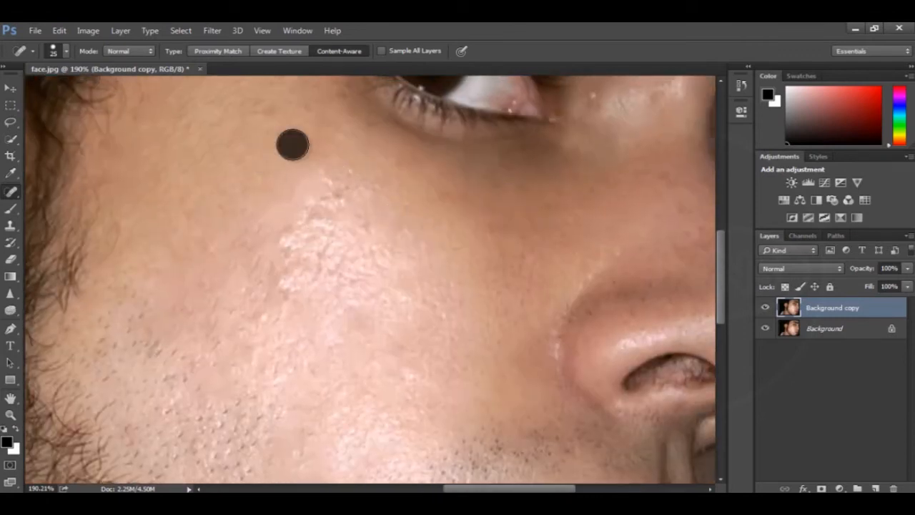
pyautogui.scroll(-4, 249, 166)
pyautogui.hscroll(2, 249, 166)
pyautogui.scroll(2, 250, 166)
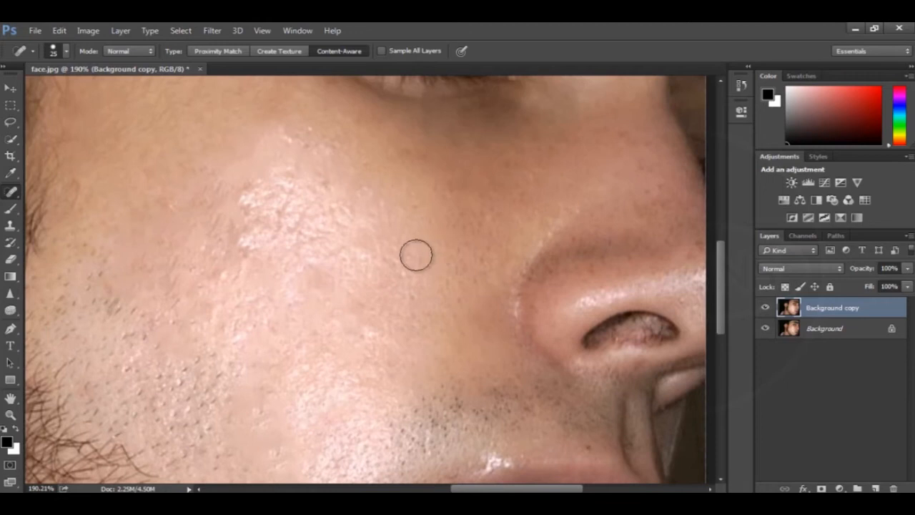
# Step: Examine the temple, the eye area, the cheek and the side of the nose for remaining blemishes
pyautogui.scroll(-4, 416, 253)
pyautogui.scroll(-3, 433, 333)
pyautogui.scroll(5, 435, 200)
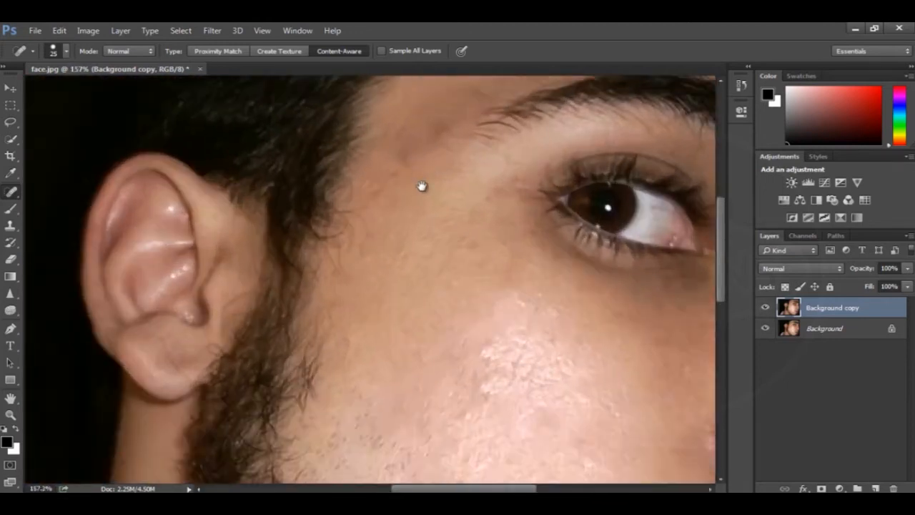
pyautogui.click(365, 257)
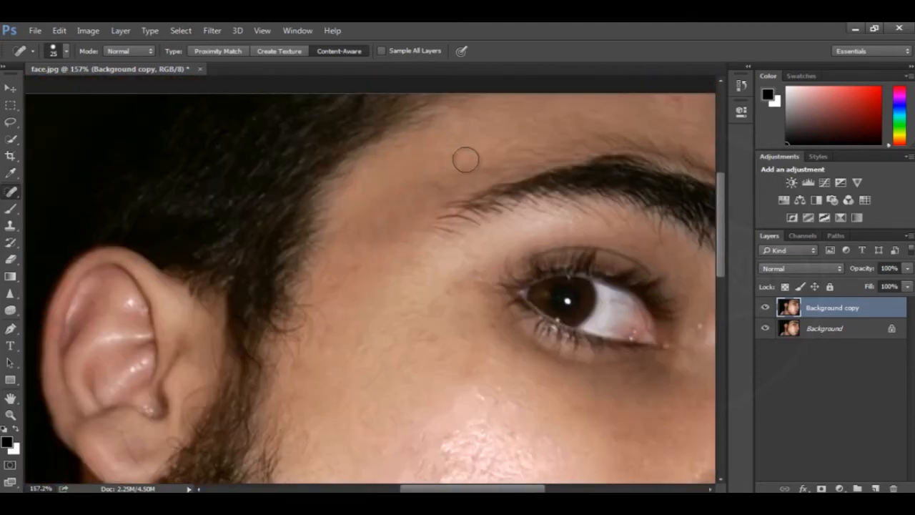
pyautogui.moveTo(420, 345)
pyautogui.mouseDown()
pyautogui.moveTo(407, 278)
pyautogui.moveTo(370, 198)
pyautogui.mouseUp()
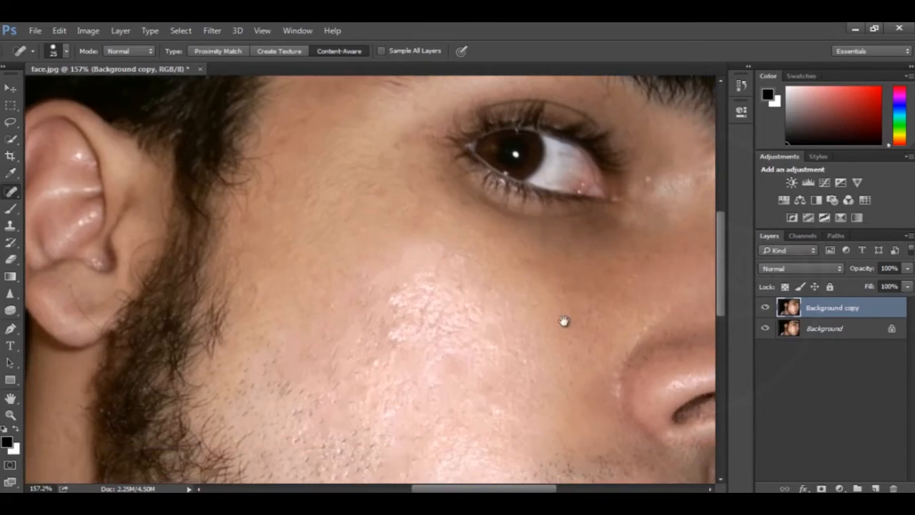
pyautogui.moveTo(566, 321); pyautogui.dragTo(378, 272)
pyautogui.click(529, 223)
pyautogui.scroll(-4, 382, 277)
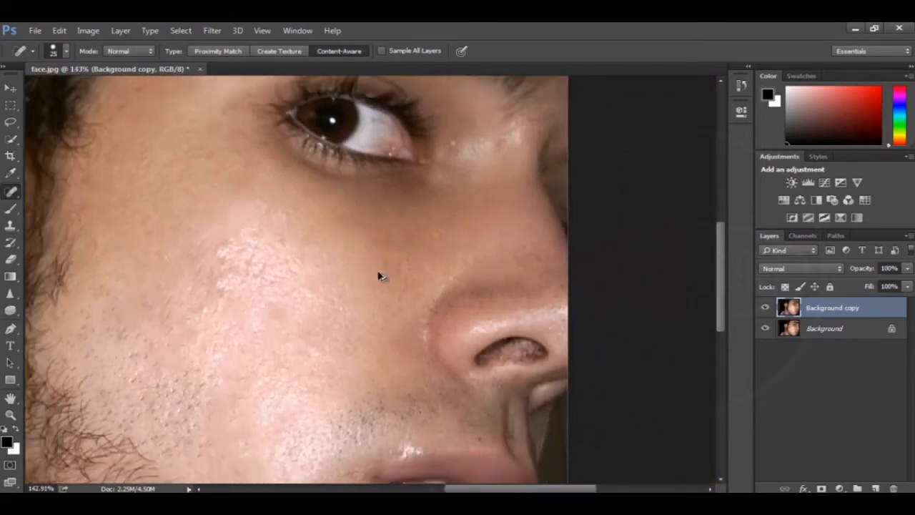
pyautogui.scroll(-2, 401, 289)
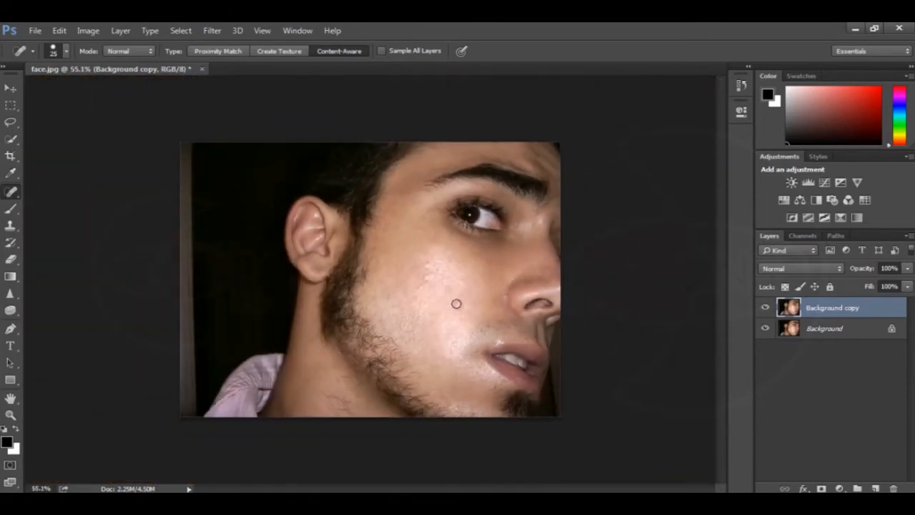
# Step: Compare the original with the retouched face in full screen by hiding and showing the Background copy layer
pyautogui.press('f')
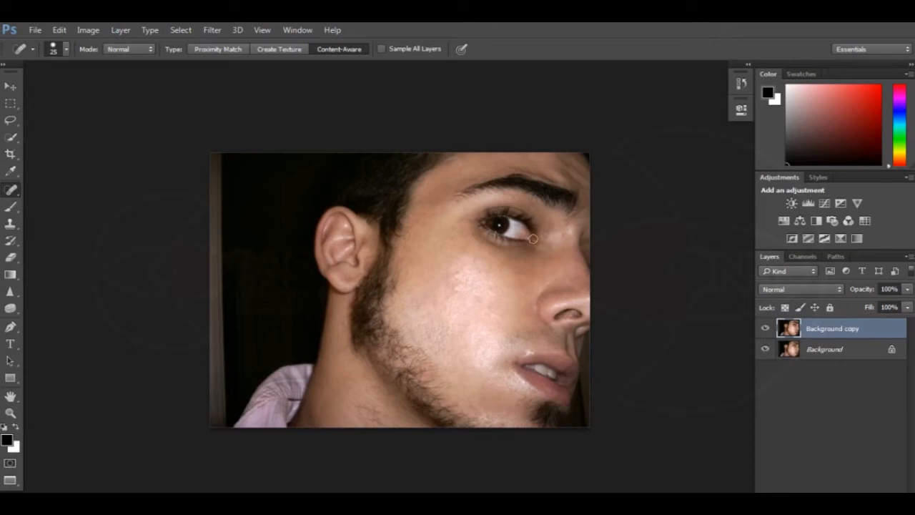
pyautogui.scroll(3, 494, 287)
pyautogui.moveTo(505, 331); pyautogui.dragTo(510, 310)
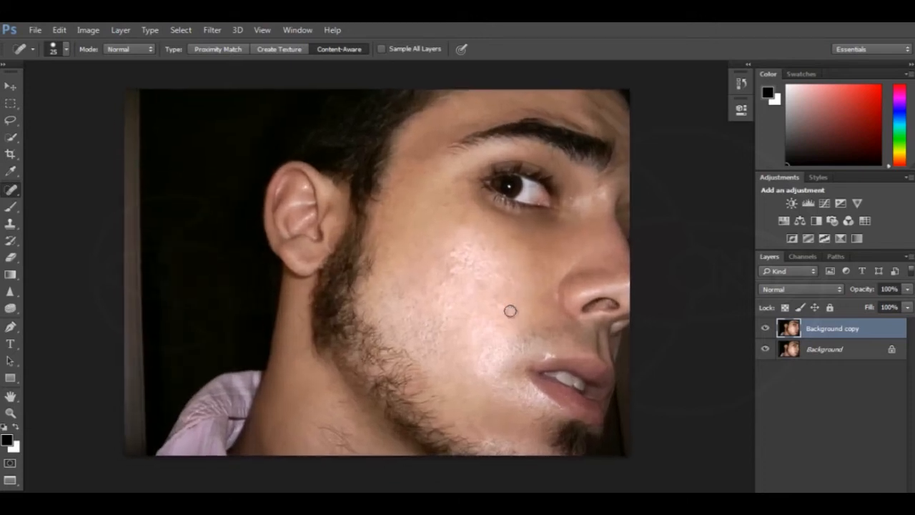
pyautogui.click(765, 329)
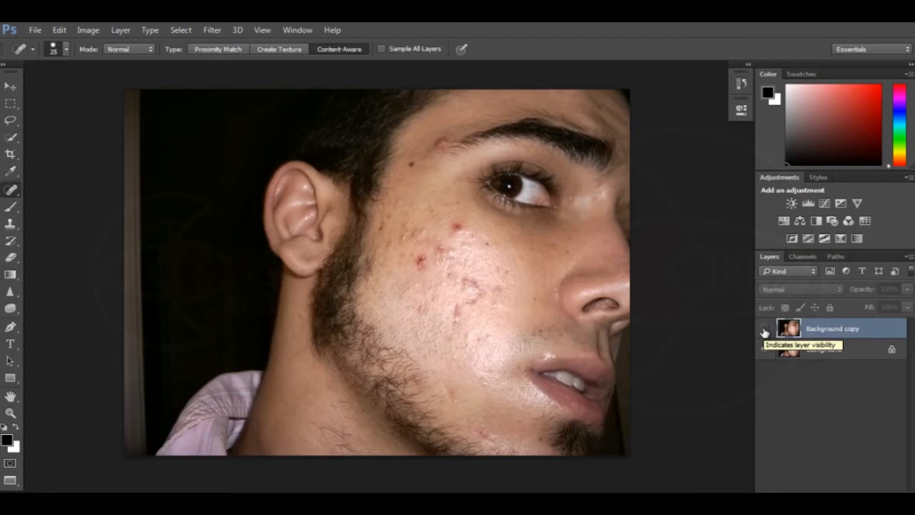
pyautogui.click(764, 329)
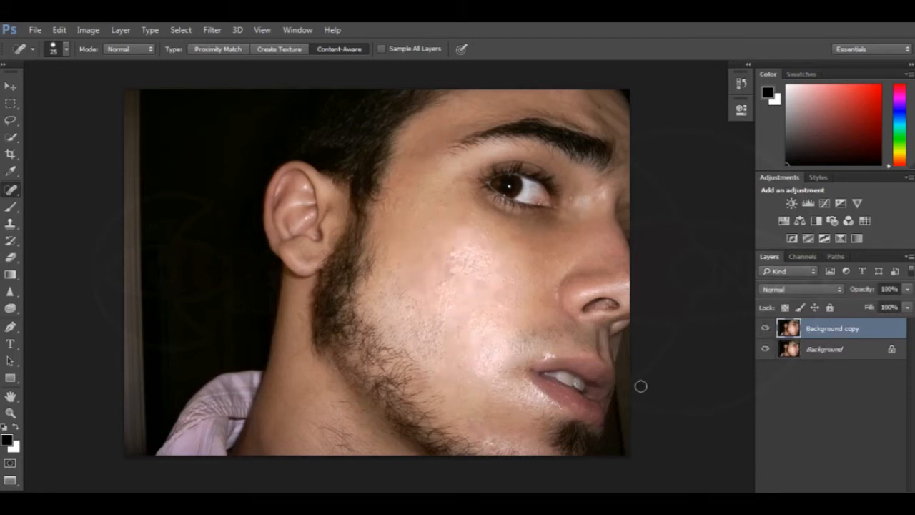
pyautogui.press('f')
pyautogui.press('f')
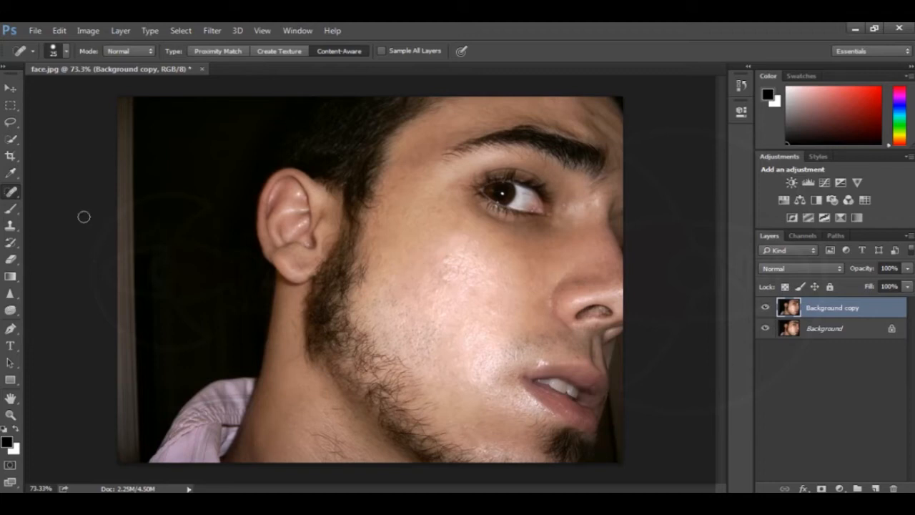
# Step: Try the Clone Stamp Tool by sampling the eye's iris and stamping it onto the upper cheek
pyautogui.click(13, 228)
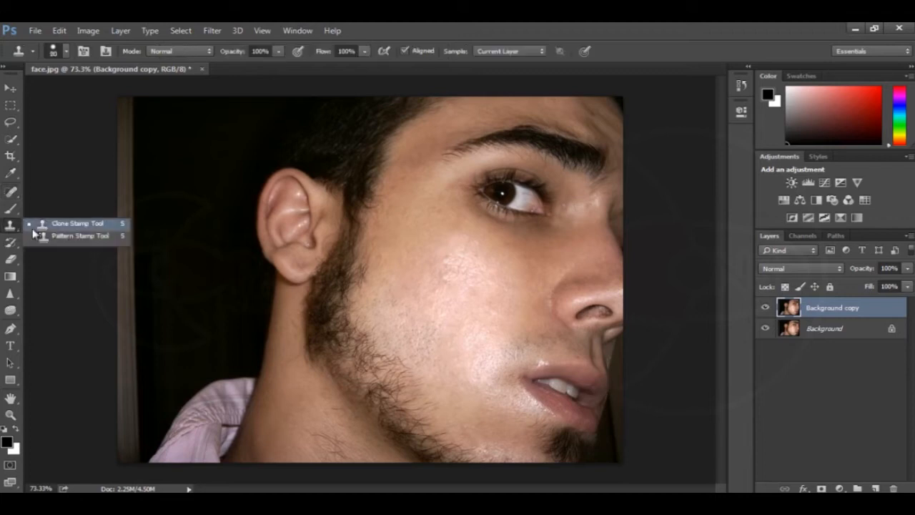
pyautogui.click(70, 223)
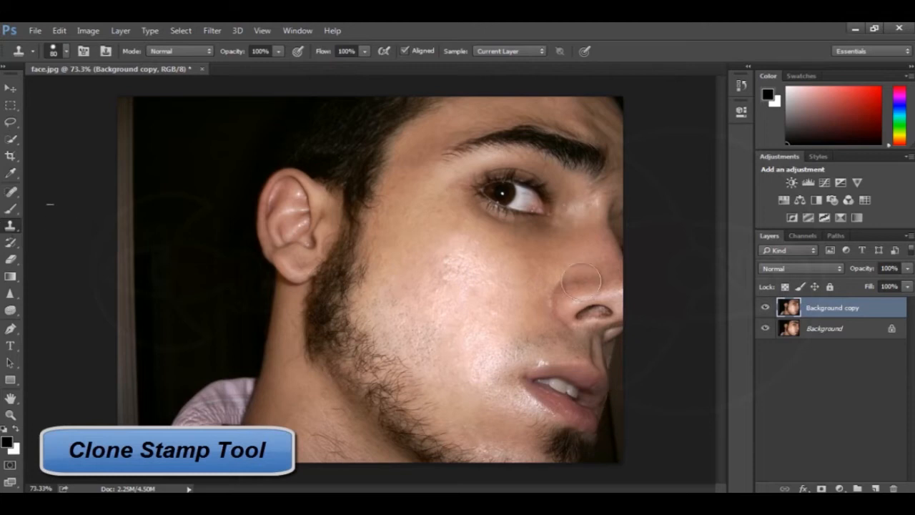
pyautogui.scroll(4, 457, 262)
pyautogui.moveTo(460, 252)
pyautogui.mouseDown()
pyautogui.moveTo(415, 331)
pyautogui.moveTo(379, 286)
pyautogui.mouseUp()
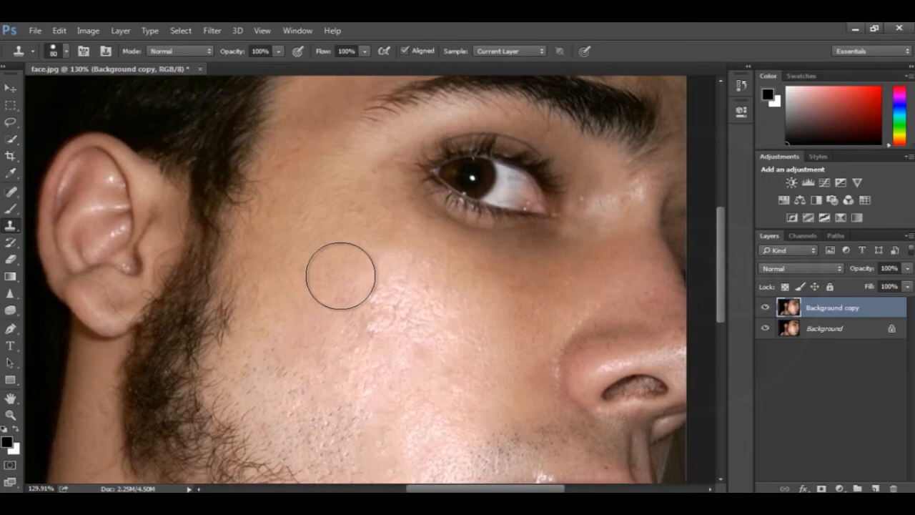
pyautogui.scroll(1, 329, 293)
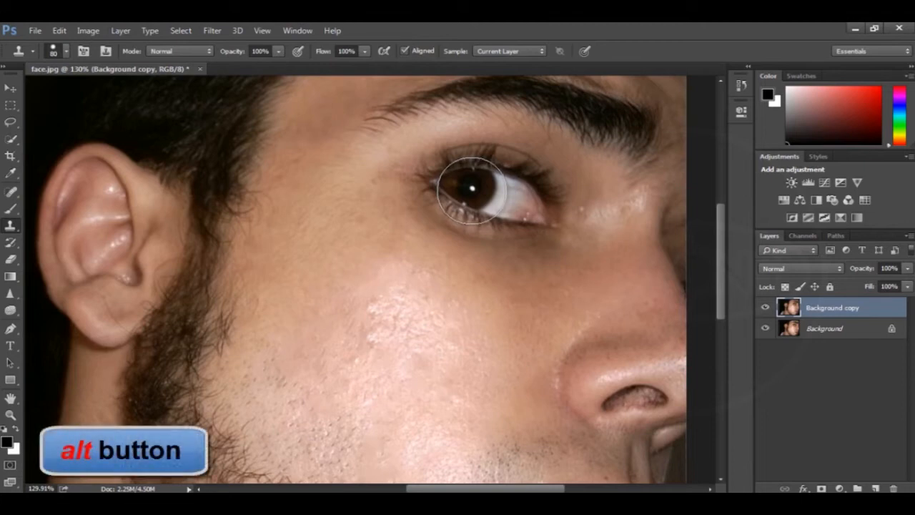
pyautogui.press('alt')
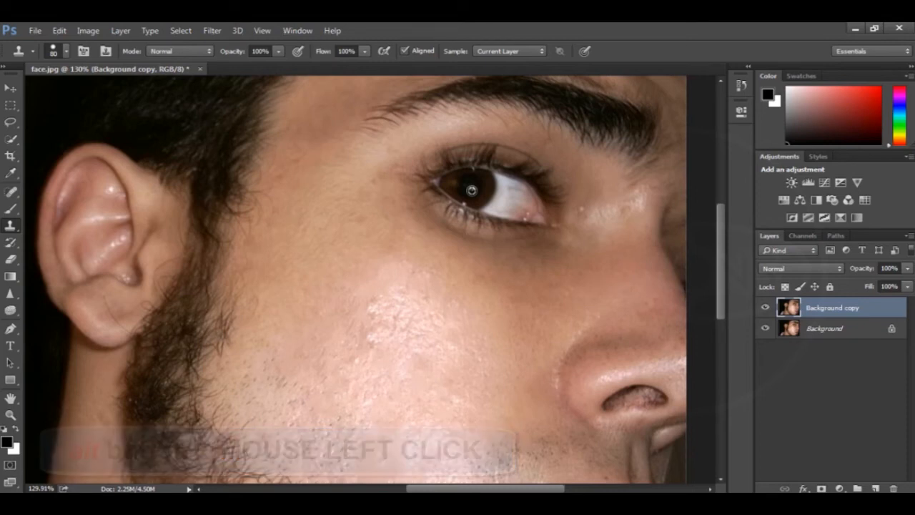
pyautogui.keyDown('alt'); pyautogui.click(471, 191); pyautogui.keyUp('alt')
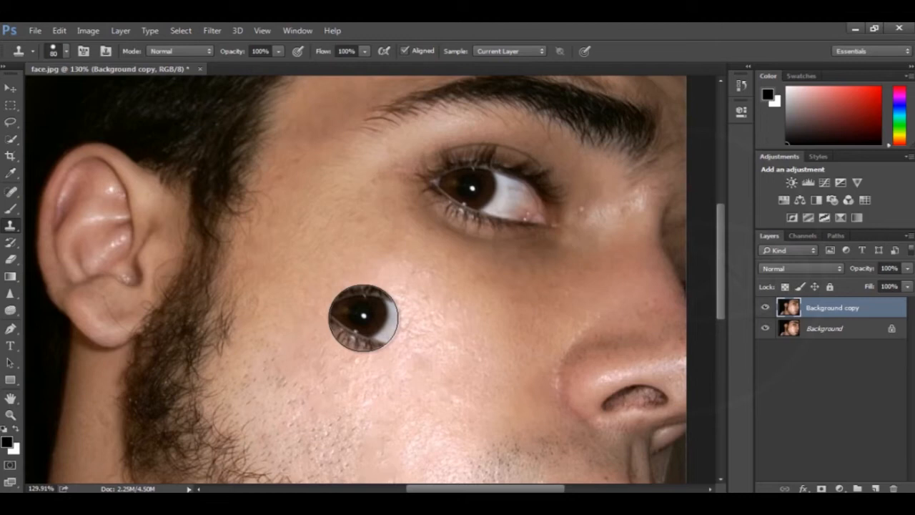
pyautogui.click(363, 318)
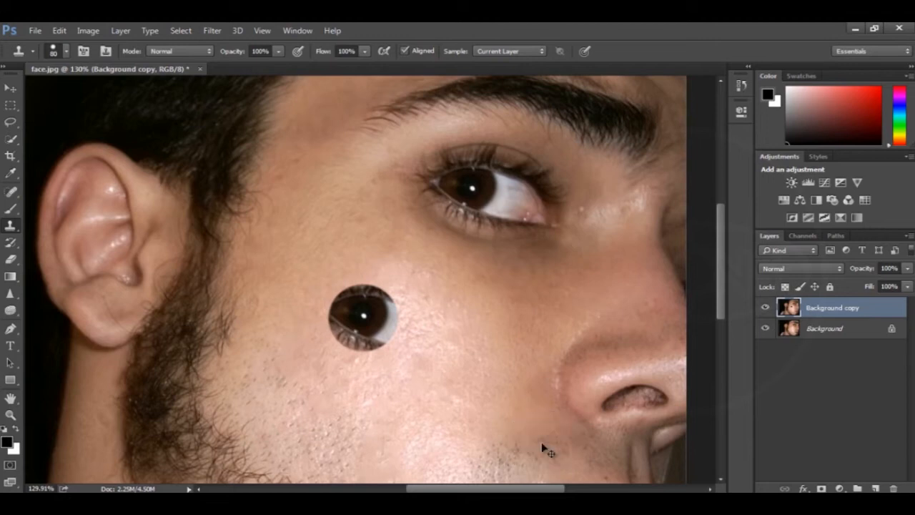
pyautogui.hotkey('ctrl', 'z')
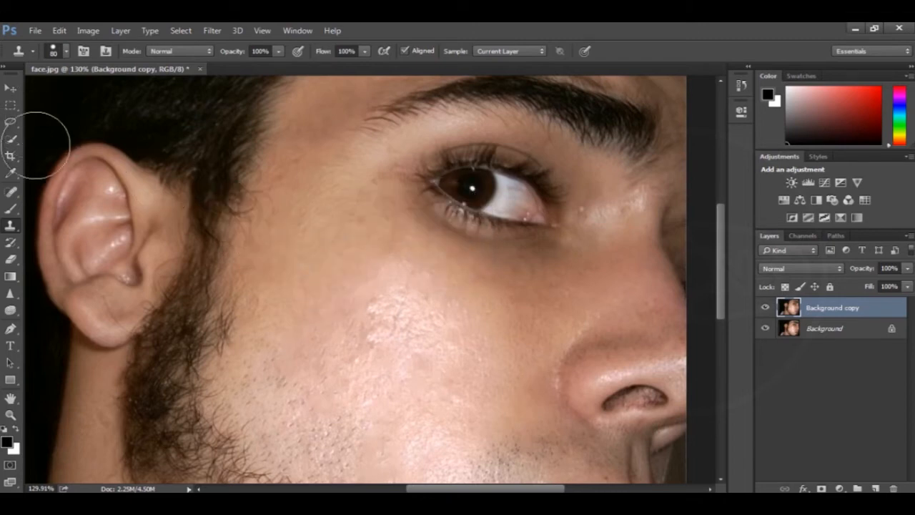
# Step: Set up the Clone Stamp Tool with a soft brush of size 21 and 15% opacity
pyautogui.click(14, 88)
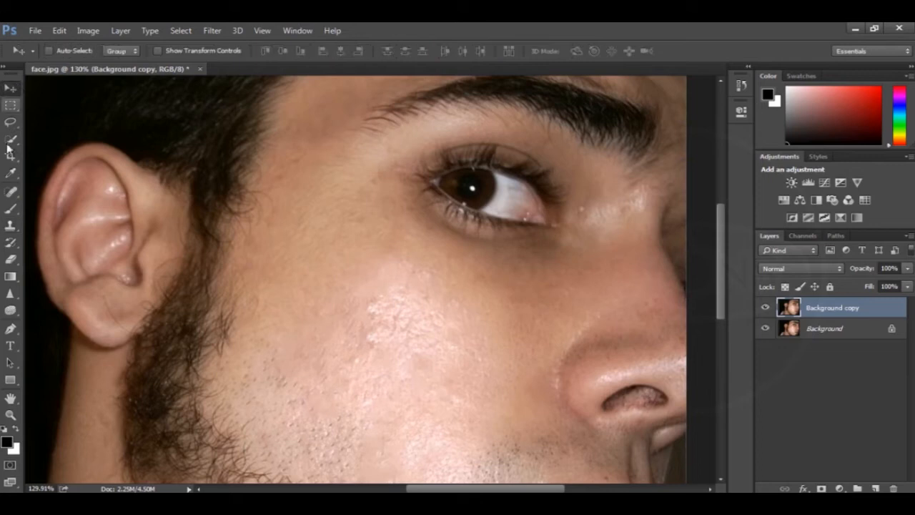
pyautogui.moveTo(16, 226); pyautogui.dragTo(35, 229)
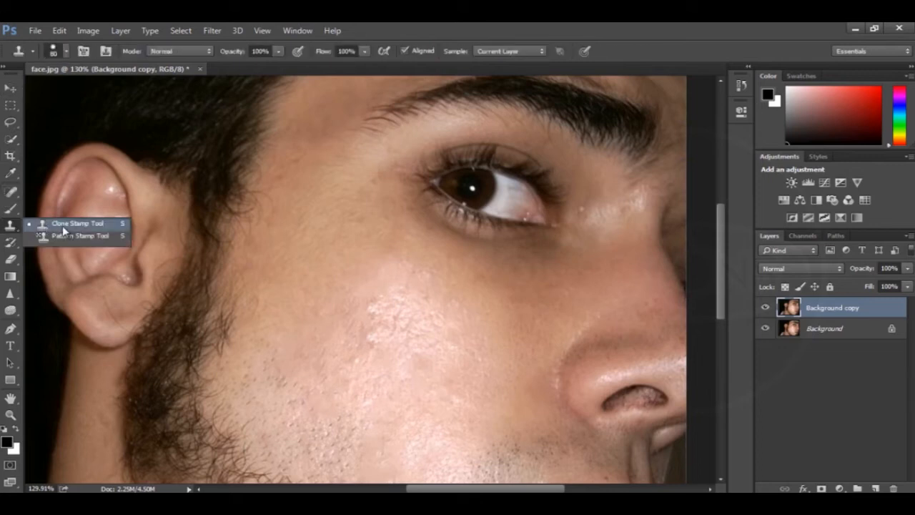
pyautogui.click(62, 225)
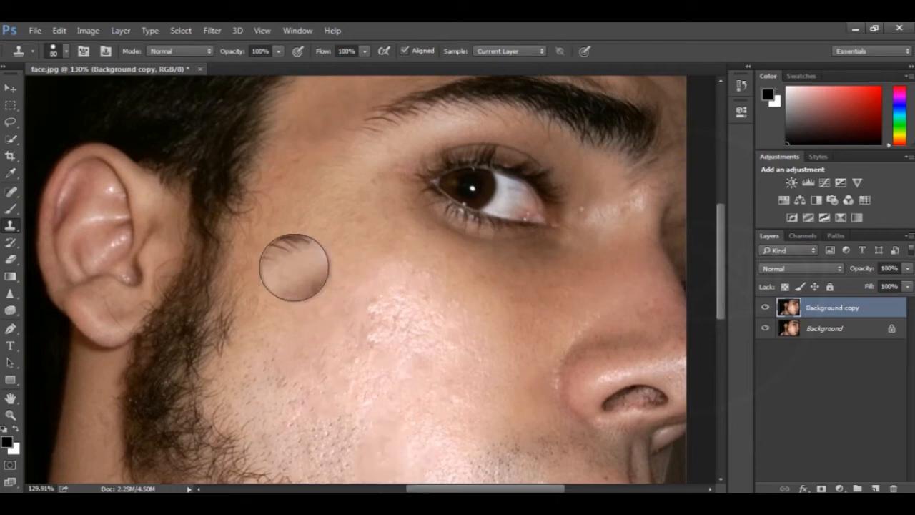
pyautogui.rightClick(33, 54)
pyautogui.click(72, 48)
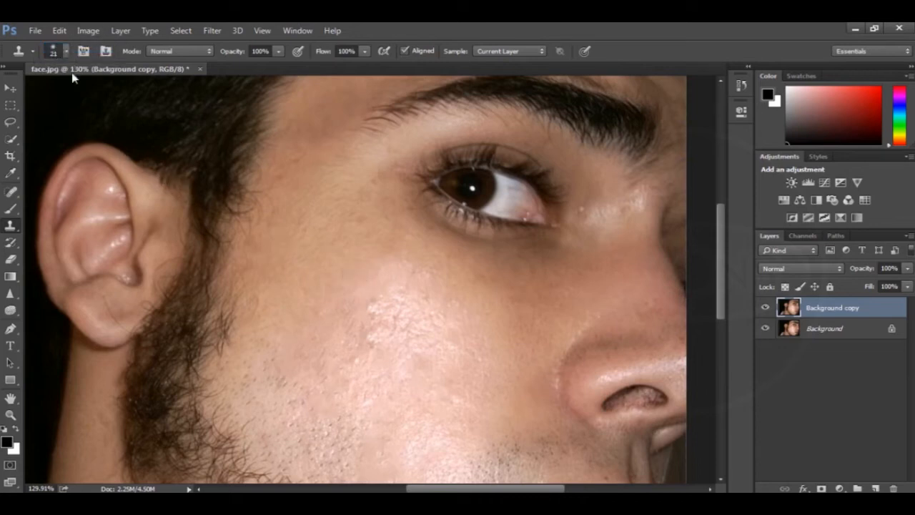
pyautogui.click(279, 56)
pyautogui.moveTo(272, 70); pyautogui.dragTo(221, 77)
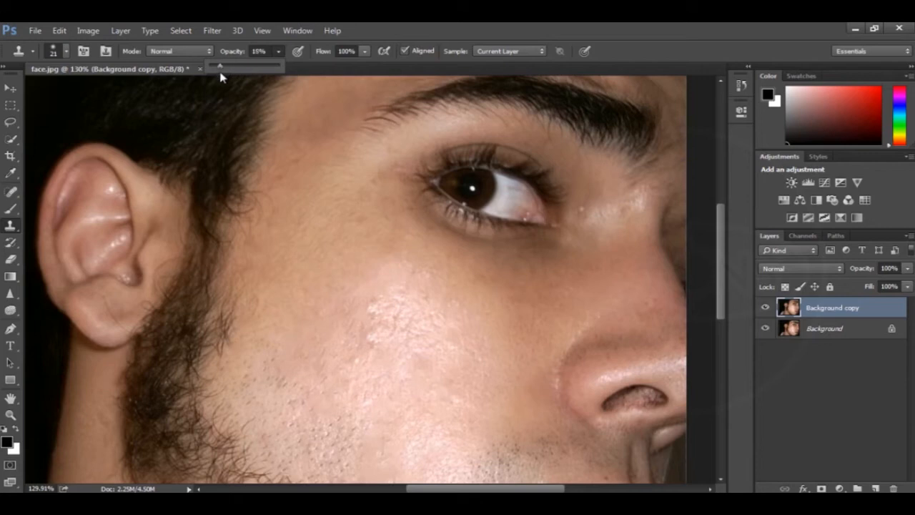
pyautogui.click(386, 30)
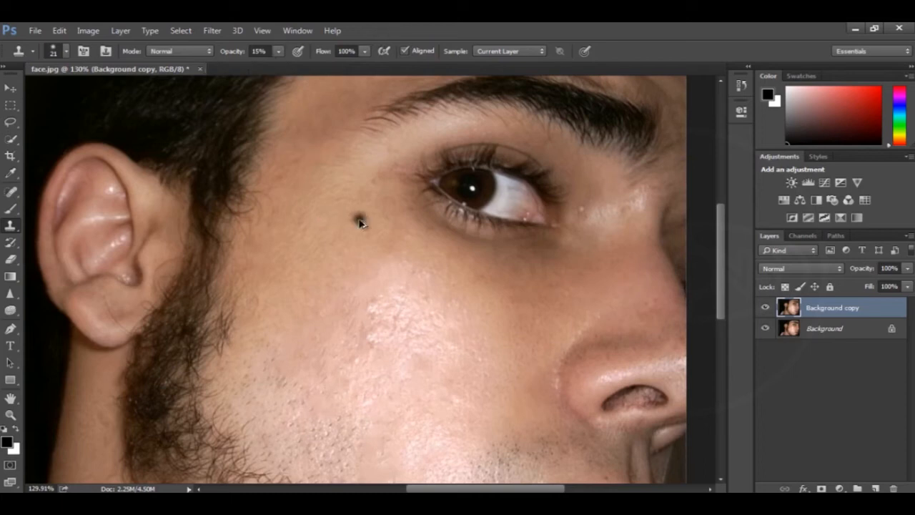
# Step: Enlarge the Clone Stamp brush to size 80 and smooth the upper cheek with skin sampled near the temple
pyautogui.scroll(2, 360, 222)
pyautogui.scroll(-4, 361, 224)
pyautogui.scroll(-3, 361, 223)
pyautogui.press(']')
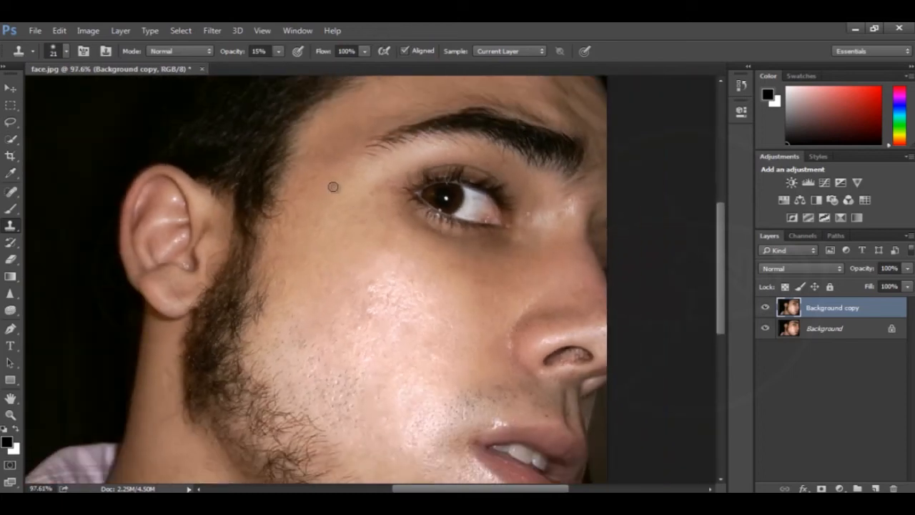
pyautogui.press(']')
pyautogui.press(']')
pyautogui.press(']')
pyautogui.press(']')
pyautogui.press(']')
pyautogui.moveTo(316, 241); pyautogui.dragTo(325, 223)
pyautogui.keyDown('alt'); pyautogui.click(326, 208); pyautogui.keyUp('alt')
pyautogui.moveTo(338, 218)
pyautogui.mouseDown()
pyautogui.moveTo(369, 279)
pyautogui.moveTo(349, 236)
pyautogui.moveTo(376, 259)
pyautogui.moveTo(346, 225)
pyautogui.moveTo(386, 264)
pyautogui.mouseUp()
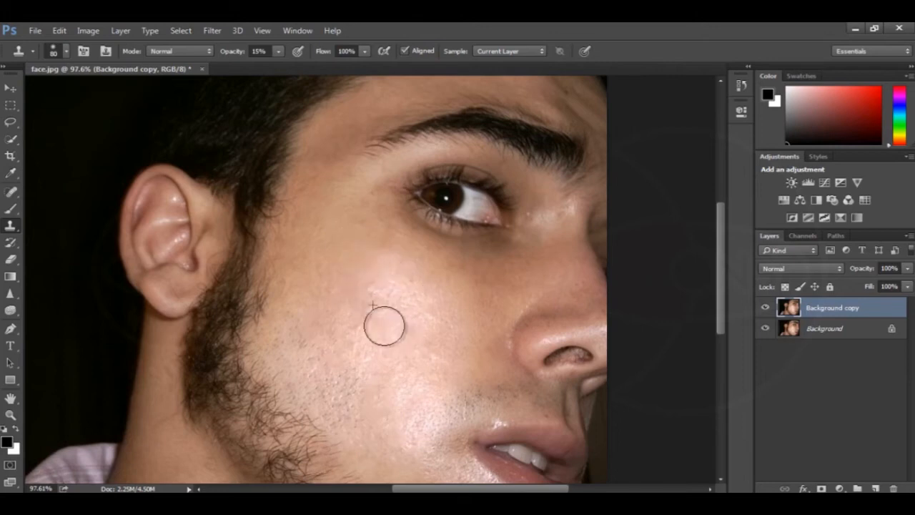
# Step: Smooth the shiny middle of the cheek and the skin below it by cloning nearby skin samples
pyautogui.moveTo(422, 310)
pyautogui.mouseDown()
pyautogui.moveTo(452, 293)
pyautogui.moveTo(422, 283)
pyautogui.mouseUp()
pyautogui.click(427, 283)
pyautogui.click(389, 324)
pyautogui.keyDown('alt'); pyautogui.click(360, 351); pyautogui.keyUp('alt')
pyautogui.click(353, 345)
pyautogui.keyDown('alt'); pyautogui.click(347, 401); pyautogui.keyUp('alt')
pyautogui.click(382, 425)
# Step: Soften the stubble on the lower cheek beside the beard by repeatedly sampling and cloning adjacent skin
pyautogui.keyDown('alt'); pyautogui.click(298, 354); pyautogui.keyUp('alt')
pyautogui.click(302, 357)
pyautogui.keyDown('alt'); pyautogui.click(347, 408); pyautogui.keyUp('alt')
pyautogui.click(331, 391)
pyautogui.keyDown('alt'); pyautogui.click(342, 405); pyautogui.keyUp('alt')
pyautogui.click(357, 421)
pyautogui.keyDown('alt'); pyautogui.click(348, 399); pyautogui.keyUp('alt')
pyautogui.click(343, 390)
pyautogui.keyDown('alt'); pyautogui.click(343, 422); pyautogui.keyUp('alt')
pyautogui.click(340, 388)
pyautogui.keyDown('alt'); pyautogui.click(340, 387); pyautogui.keyUp('alt')
pyautogui.click(360, 404)
pyautogui.click(356, 380)
pyautogui.keyDown('alt'); pyautogui.click(328, 332); pyautogui.keyUp('alt')
pyautogui.click(354, 384)
# Step: Clone smooth skin over the cheek beside the sideburn and across the rough highlight at mid-cheek
pyautogui.click(303, 335)
pyautogui.keyDown('alt'); pyautogui.click(314, 377); pyautogui.keyUp('alt')
pyautogui.click(297, 331)
pyautogui.keyDown('alt'); pyautogui.click(321, 299); pyautogui.keyUp('alt')
pyautogui.click(306, 296)
pyautogui.click(384, 294)
pyautogui.keyDown('alt'); pyautogui.click(398, 255); pyautogui.keyUp('alt')
pyautogui.click(432, 286)
pyautogui.click(409, 328)
pyautogui.keyDown('alt'); pyautogui.click(363, 304); pyautogui.keyUp('alt')
pyautogui.click(368, 308)
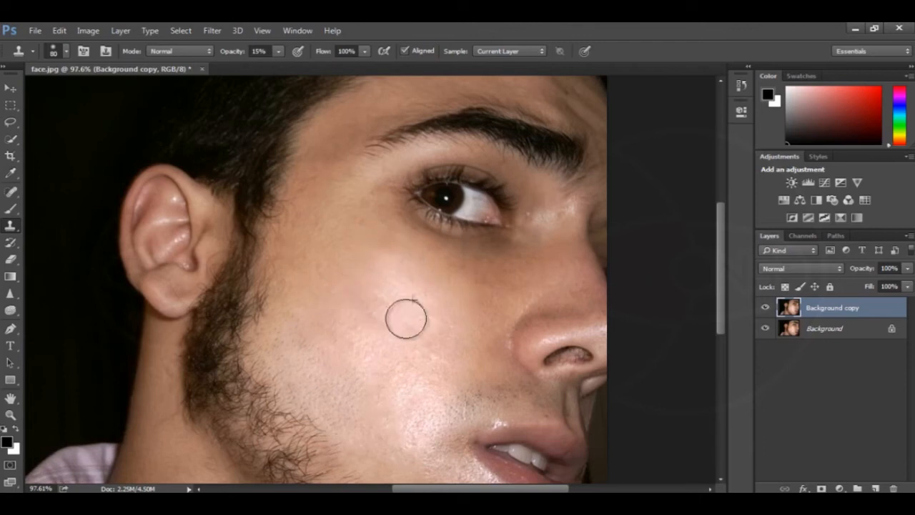
# Step: Even out the skin at the centre of the cheek and just above the corner of the mouth by cloning
pyautogui.keyDown('alt'); pyautogui.click(360, 297); pyautogui.keyUp('alt')
pyautogui.click(349, 332)
pyautogui.keyDown('alt'); pyautogui.click(317, 313); pyautogui.keyUp('alt')
pyautogui.click(322, 340)
pyautogui.keyDown('alt'); pyautogui.click(423, 380); pyautogui.keyUp('alt')
pyautogui.click(433, 376)
pyautogui.keyDown('alt'); pyautogui.click(446, 395); pyautogui.keyUp('alt')
pyautogui.click(451, 400)
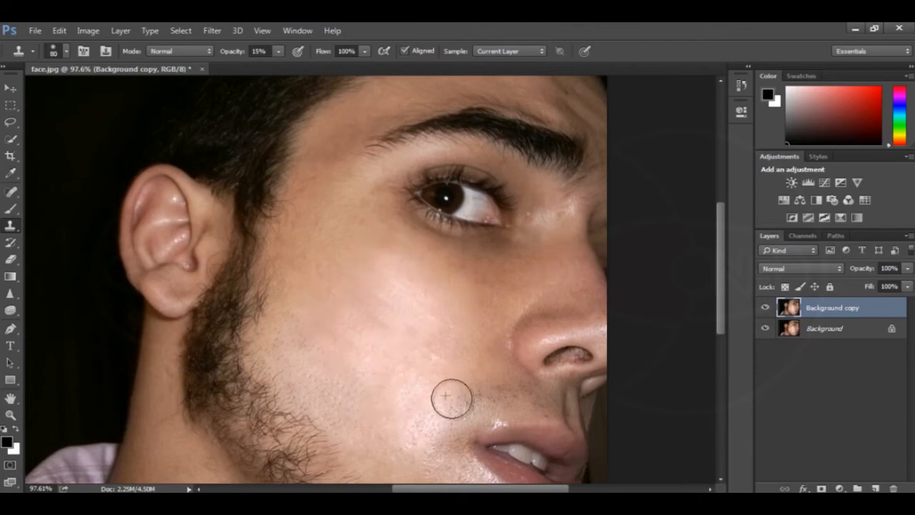
# Step: Smooth the skin under the eye, beside its outer corner and along the upper cheek with cloned skin
pyautogui.keyDown('alt'); pyautogui.click(423, 258); pyautogui.keyUp('alt')
pyautogui.click(417, 255)
pyautogui.keyDown('alt'); pyautogui.click(363, 215); pyautogui.keyUp('alt')
pyautogui.click(364, 210)
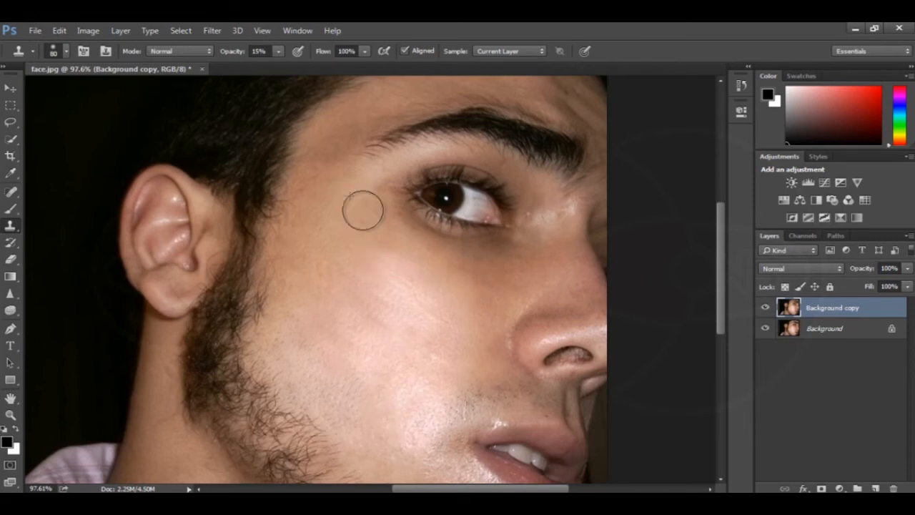
pyautogui.keyDown('alt'); pyautogui.click(426, 274); pyautogui.keyUp('alt')
pyautogui.click(436, 279)
pyautogui.keyDown('alt'); pyautogui.click(377, 308); pyautogui.keyUp('alt')
pyautogui.moveTo(365, 275)
pyautogui.mouseDown()
pyautogui.moveTo(343, 208)
pyautogui.moveTo(350, 226)
pyautogui.mouseUp()
pyautogui.keyDown('alt'); pyautogui.click(419, 312); pyautogui.keyUp('alt')
pyautogui.click(398, 258)
pyautogui.keyDown('alt'); pyautogui.click(359, 279); pyautogui.keyUp('alt')
pyautogui.click(317, 262)
# Step: Blend the middle and lower cheek highlights with newly sampled skin tones
pyautogui.keyDown('alt'); pyautogui.click(370, 406); pyautogui.keyUp('alt')
pyautogui.click(351, 347)
pyautogui.keyDown('alt'); pyautogui.click(392, 351); pyautogui.keyUp('alt')
pyautogui.click(403, 343)
pyautogui.keyDown('alt'); pyautogui.click(421, 309); pyautogui.keyUp('alt')
pyautogui.click(431, 309)
pyautogui.keyDown('alt'); pyautogui.click(416, 410); pyautogui.keyUp('alt')
pyautogui.click(412, 416)
# Step: Clone smooth skin over the area between the cheek and the side of the nose
pyautogui.keyDown('alt'); pyautogui.click(481, 344); pyautogui.keyUp('alt')
pyautogui.click(488, 340)
pyautogui.keyDown('alt'); pyautogui.click(474, 348); pyautogui.keyUp('alt')
pyautogui.click(481, 346)
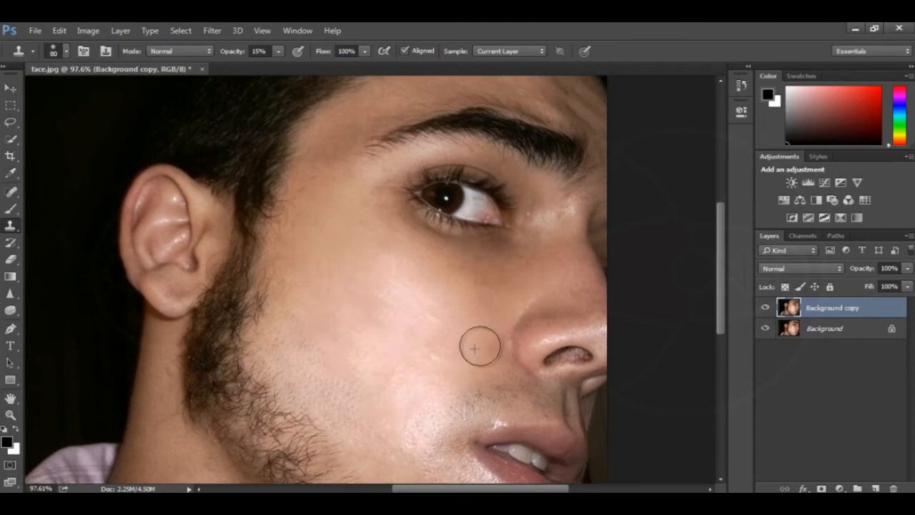
pyautogui.keyDown('alt'); pyautogui.click(451, 323); pyautogui.keyUp('alt')
pyautogui.click(498, 306)
pyautogui.keyDown('alt'); pyautogui.click(479, 348); pyautogui.keyUp('alt')
pyautogui.click(498, 328)
pyautogui.keyDown('alt'); pyautogui.click(471, 289); pyautogui.keyUp('alt')
pyautogui.click(490, 276)
# Step: Smooth the temple beside the eye and the upper cheek near the sideburn by cloning freshly sampled skin
pyautogui.keyDown('alt'); pyautogui.click(357, 263); pyautogui.keyUp('alt')
pyautogui.click(333, 190)
pyautogui.keyDown('alt'); pyautogui.click(361, 239); pyautogui.keyUp('alt')
pyautogui.moveTo(343, 141)
pyautogui.mouseDown()
pyautogui.moveTo(327, 193)
pyautogui.moveTo(318, 166)
pyautogui.mouseUp()
pyautogui.keyDown('alt'); pyautogui.click(337, 201); pyautogui.keyUp('alt')
pyautogui.moveTo(326, 131); pyautogui.dragTo(353, 133)
pyautogui.keyDown('alt'); pyautogui.click(322, 167); pyautogui.keyUp('alt')
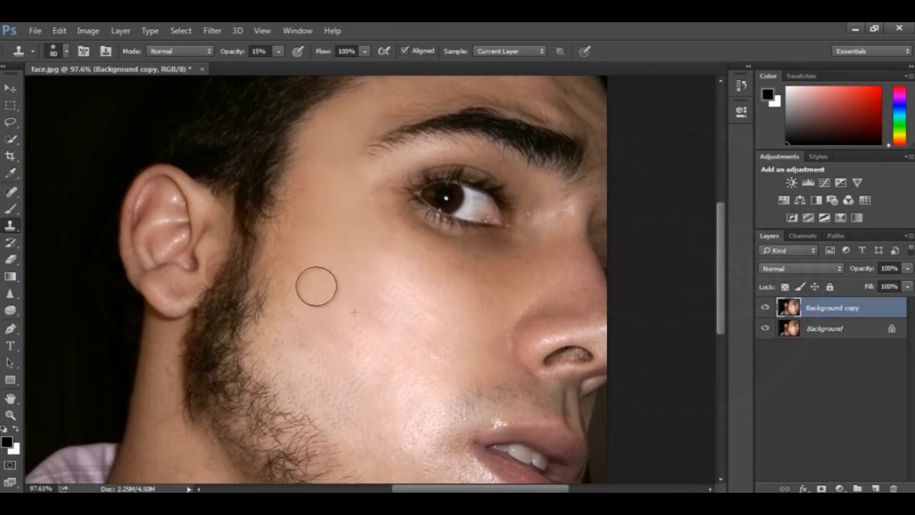
pyautogui.moveTo(297, 294); pyautogui.dragTo(299, 313)
# Step: Even out the lower cheek between the jawline beard and the corner of the mouth with cloned skin
pyautogui.moveTo(361, 386)
pyautogui.mouseDown()
pyautogui.moveTo(318, 273)
pyautogui.moveTo(298, 276)
pyautogui.moveTo(321, 310)
pyautogui.moveTo(281, 285)
pyautogui.moveTo(280, 298)
pyautogui.moveTo(297, 255)
pyautogui.mouseUp()
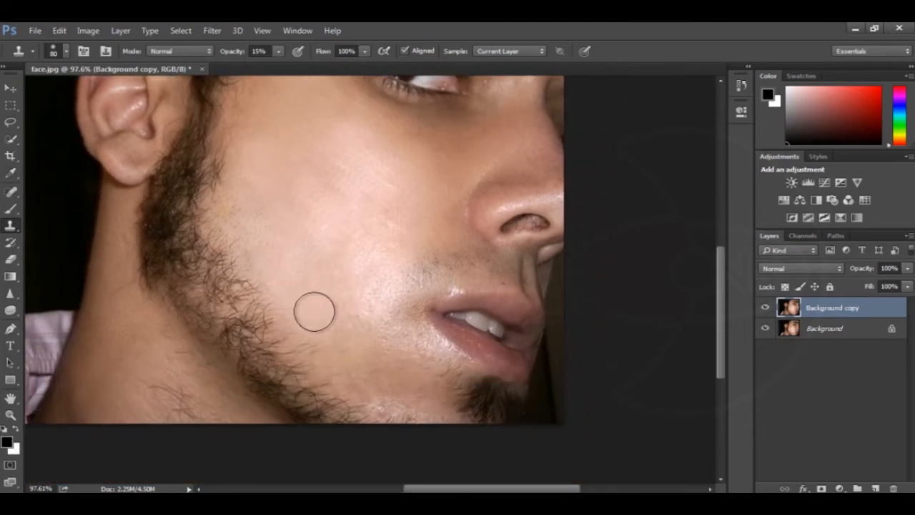
pyautogui.click(381, 364)
pyautogui.click(398, 404)
pyautogui.click(353, 361)
pyautogui.moveTo(373, 383); pyautogui.dragTo(353, 286)
pyautogui.click(355, 287)
pyautogui.click(373, 241)
pyautogui.click(369, 238)
pyautogui.click(373, 195)
pyautogui.click(399, 273)
pyautogui.moveTo(388, 296)
pyautogui.mouseDown()
pyautogui.moveTo(363, 291)
pyautogui.moveTo(389, 308)
pyautogui.mouseUp()
pyautogui.click(393, 292)
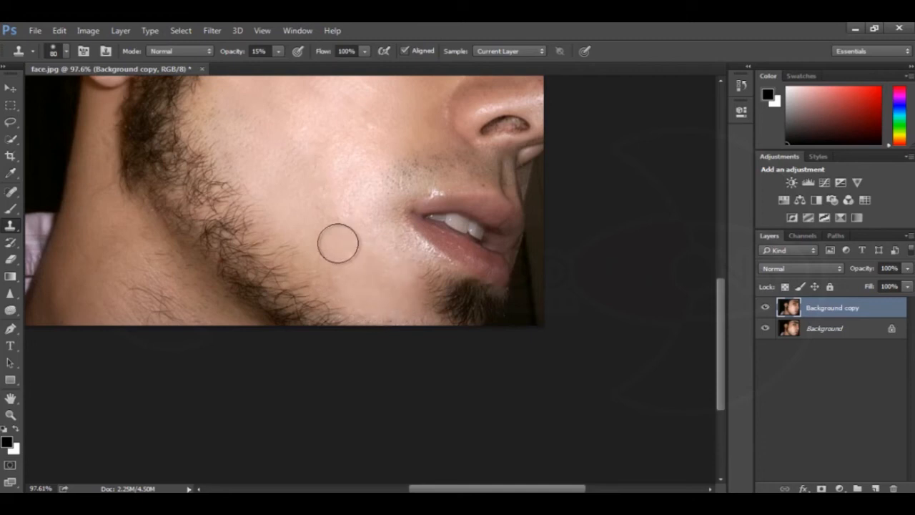
# Step: Resample clean skin and blend the middle of the cheek towards the beard
pyautogui.scroll(5, 338, 244)
pyautogui.scroll(1, 336, 264)
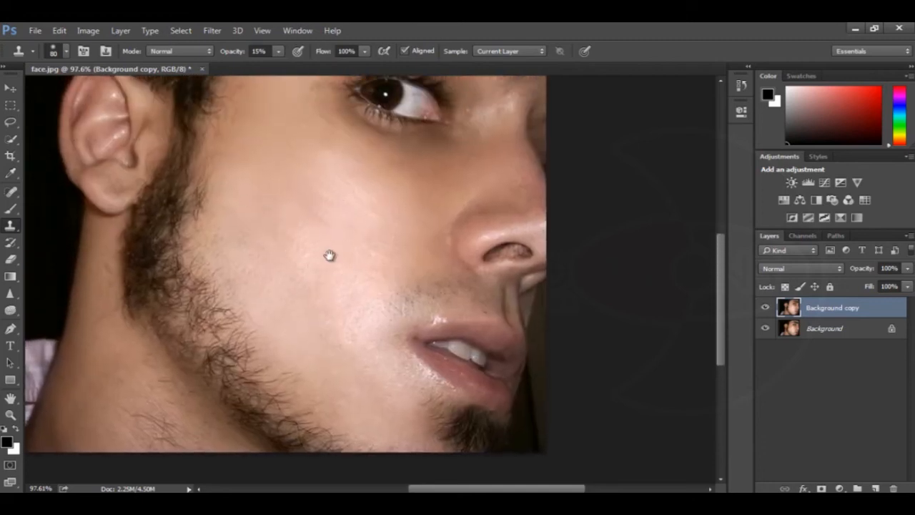
pyautogui.moveTo(329, 255); pyautogui.dragTo(328, 328)
pyautogui.keyDown('alt'); pyautogui.click(304, 303); pyautogui.keyUp('alt')
pyautogui.moveTo(318, 227)
pyautogui.mouseDown()
pyautogui.moveTo(392, 242)
pyautogui.moveTo(383, 269)
pyautogui.moveTo(310, 205)
pyautogui.moveTo(360, 265)
pyautogui.moveTo(329, 289)
pyautogui.moveTo(300, 251)
pyautogui.moveTo(256, 248)
pyautogui.moveTo(317, 373)
pyautogui.moveTo(267, 273)
pyautogui.moveTo(318, 282)
pyautogui.moveTo(314, 257)
pyautogui.moveTo(332, 305)
pyautogui.moveTo(309, 348)
pyautogui.mouseUp()
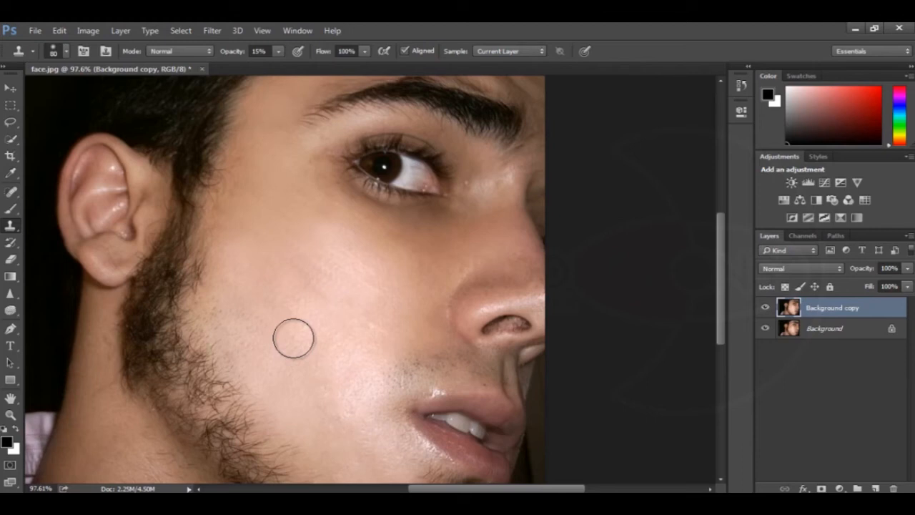
pyautogui.moveTo(296, 341)
pyautogui.mouseDown()
pyautogui.moveTo(290, 317)
pyautogui.moveTo(301, 307)
pyautogui.moveTo(301, 331)
pyautogui.mouseUp()
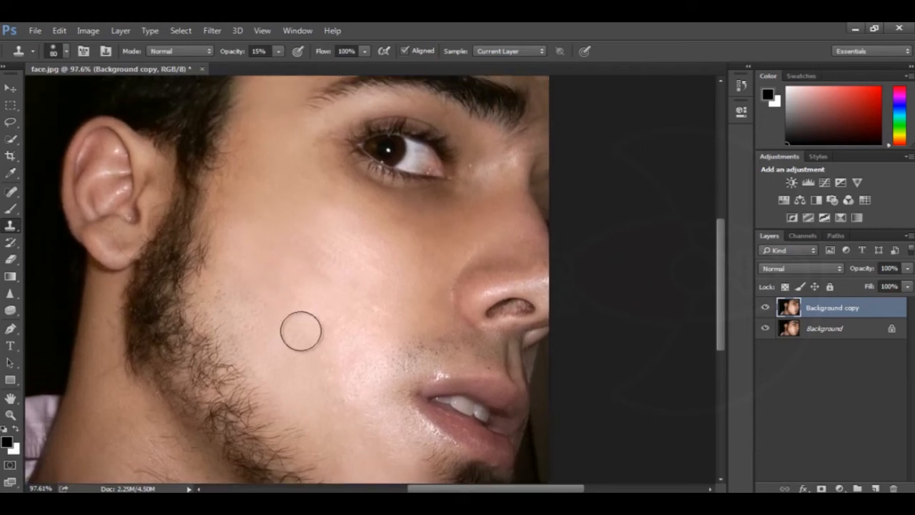
# Step: Set the Clone Stamp opacity to 92% and clone cheek skin over the stray hairs to sharpen the beard's cheek-side edge
pyautogui.click(278, 52)
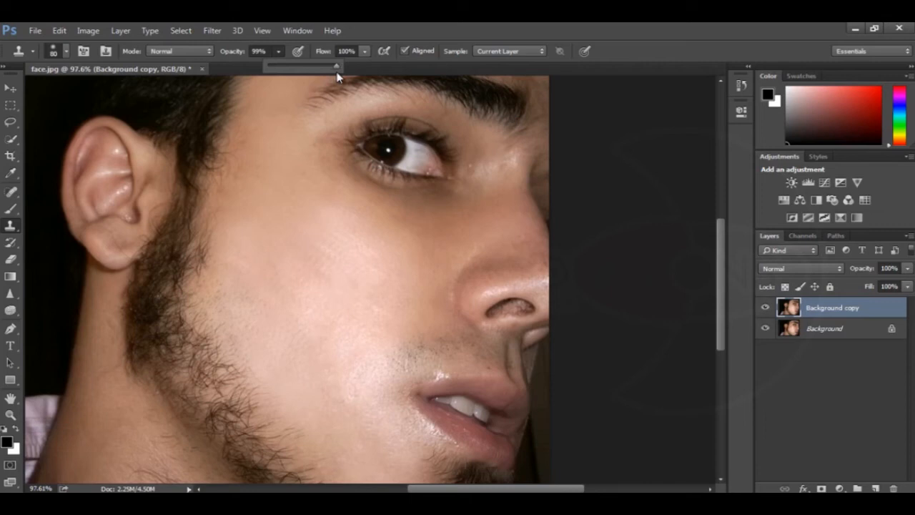
pyautogui.click(401, 29)
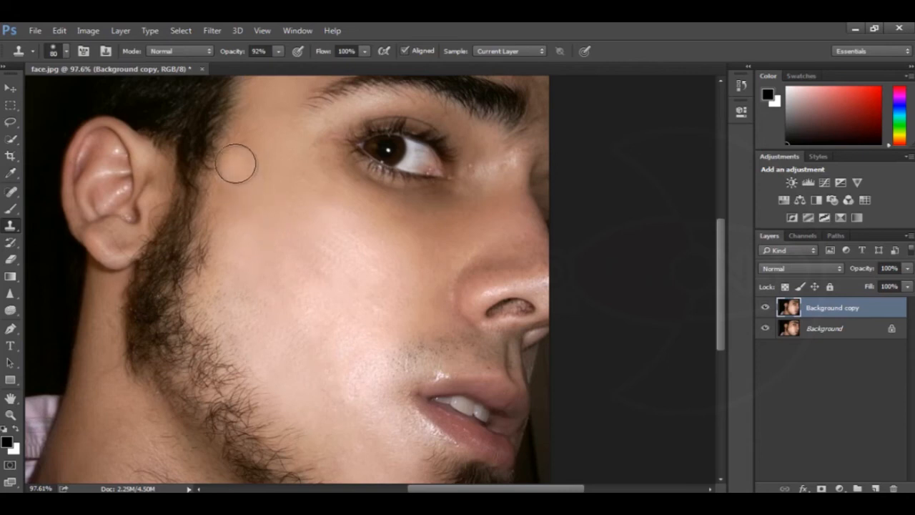
pyautogui.moveTo(236, 164)
pyautogui.mouseDown()
pyautogui.moveTo(217, 281)
pyautogui.moveTo(218, 271)
pyautogui.moveTo(243, 293)
pyautogui.moveTo(217, 313)
pyautogui.moveTo(236, 357)
pyautogui.moveTo(231, 351)
pyautogui.moveTo(278, 414)
pyautogui.moveTo(253, 309)
pyautogui.moveTo(268, 348)
pyautogui.moveTo(329, 406)
pyautogui.moveTo(322, 381)
pyautogui.moveTo(361, 395)
pyautogui.mouseUp()
pyautogui.moveTo(249, 221); pyautogui.dragTo(278, 343)
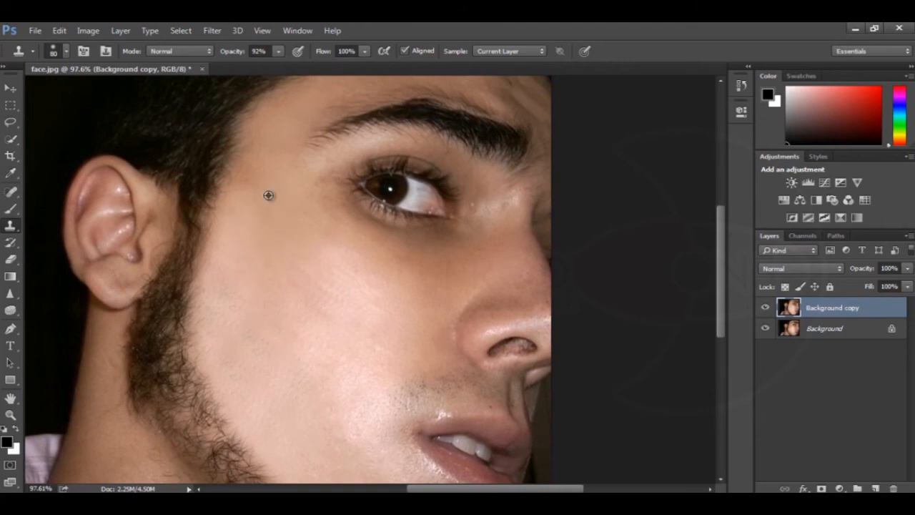
pyautogui.moveTo(248, 182)
pyautogui.mouseDown()
pyautogui.moveTo(214, 298)
pyautogui.moveTo(212, 344)
pyautogui.moveTo(209, 330)
pyautogui.moveTo(239, 400)
pyautogui.mouseUp()
pyautogui.moveTo(258, 347); pyautogui.dragTo(259, 276)
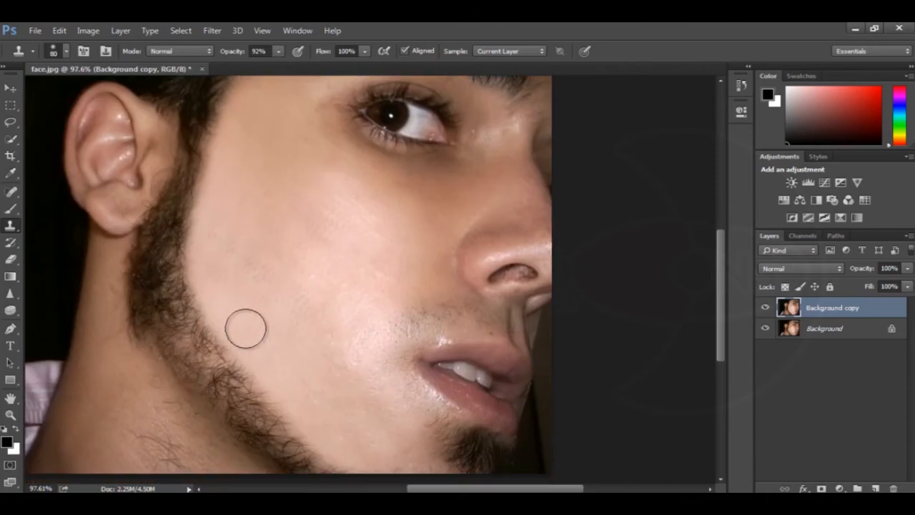
pyautogui.moveTo(280, 373); pyautogui.dragTo(267, 284)
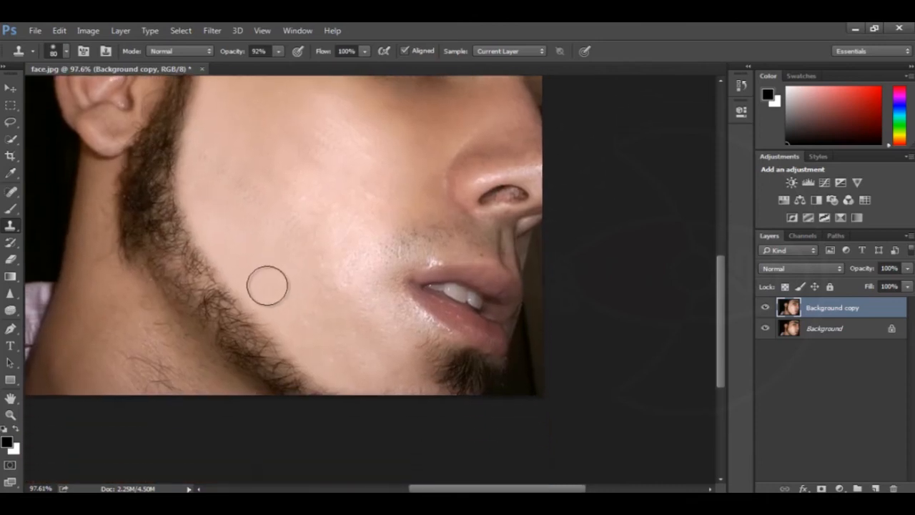
# Step: Clone clean neck skin over the stray hairs below the jawline beard
pyautogui.moveTo(112, 312)
pyautogui.mouseDown()
pyautogui.moveTo(165, 386)
pyautogui.moveTo(151, 353)
pyautogui.moveTo(203, 390)
pyautogui.mouseUp()
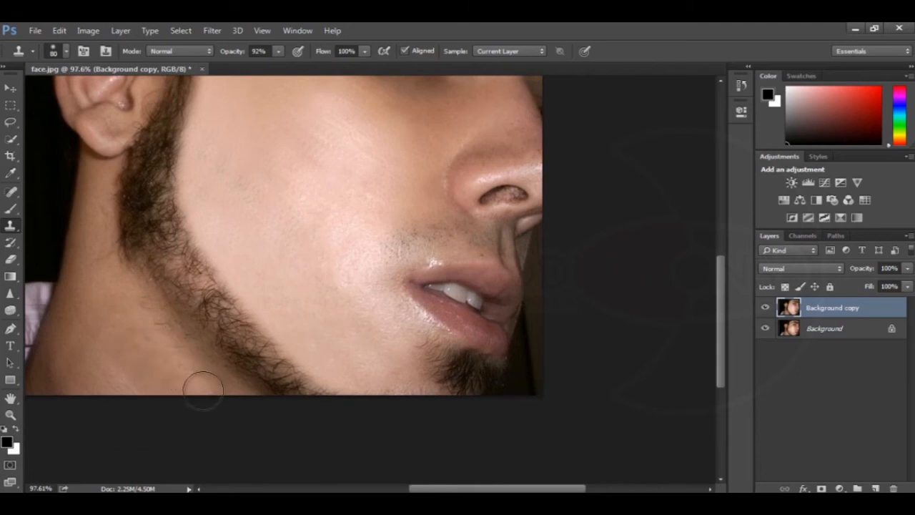
pyautogui.keyDown('alt'); pyautogui.click(132, 322); pyautogui.keyUp('alt')
pyautogui.moveTo(151, 326); pyautogui.dragTo(210, 392)
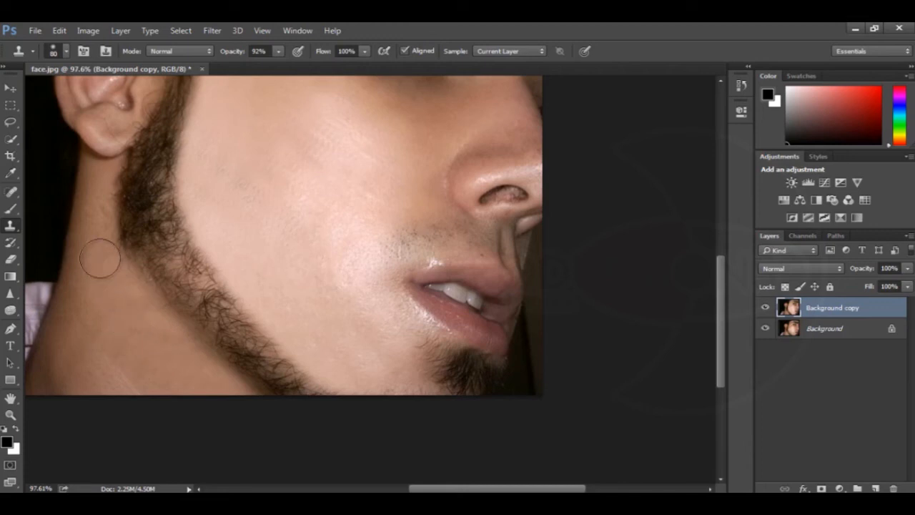
# Step: Reduce the brush size to 50 and clean up the neck-side edge of the beard down to the photo's lower border
pyautogui.scroll(3, 106, 241)
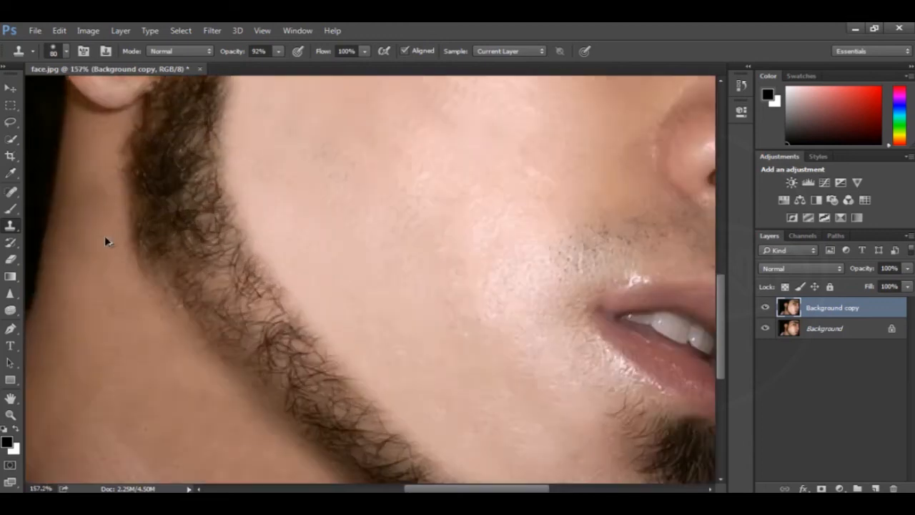
pyautogui.press('[')
pyautogui.press('[')
pyautogui.press('[')
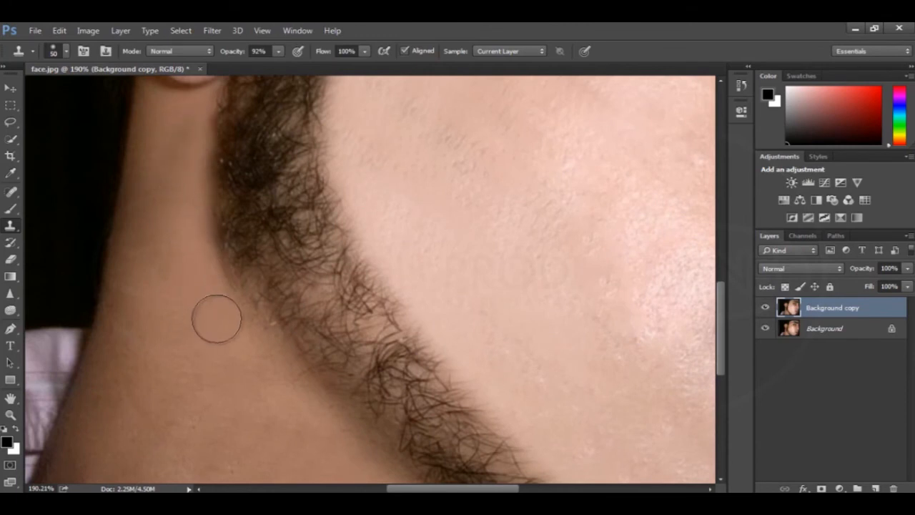
pyautogui.scroll(-2, 260, 369)
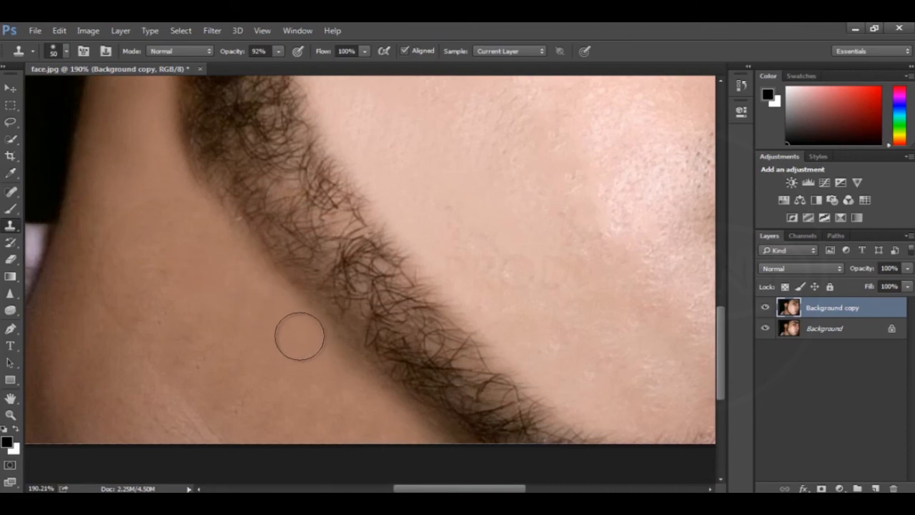
pyautogui.scroll(-3, 347, 391)
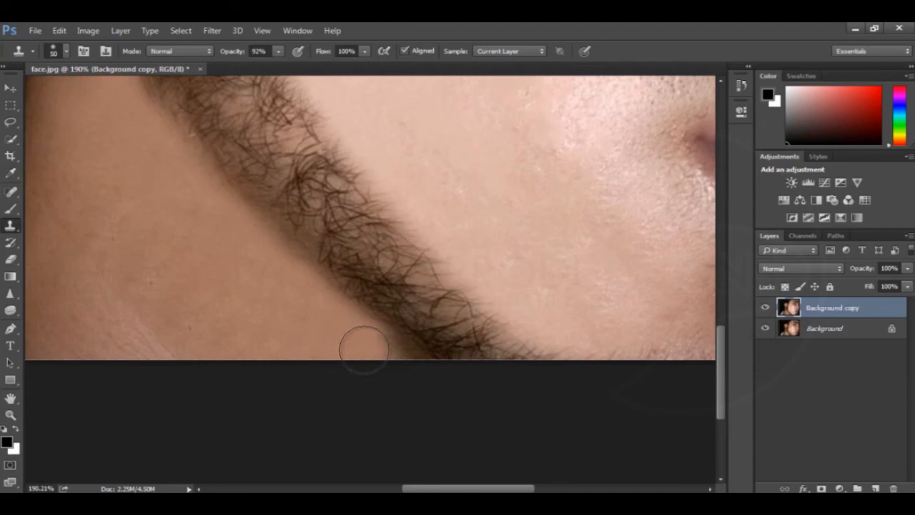
pyautogui.scroll(-5, 390, 367)
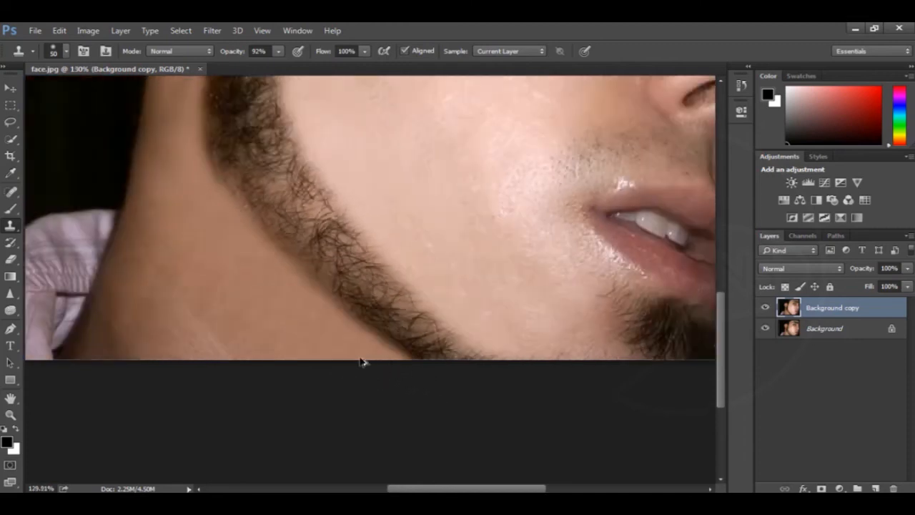
pyautogui.scroll(2, 459, 333)
pyautogui.scroll(-1, 473, 333)
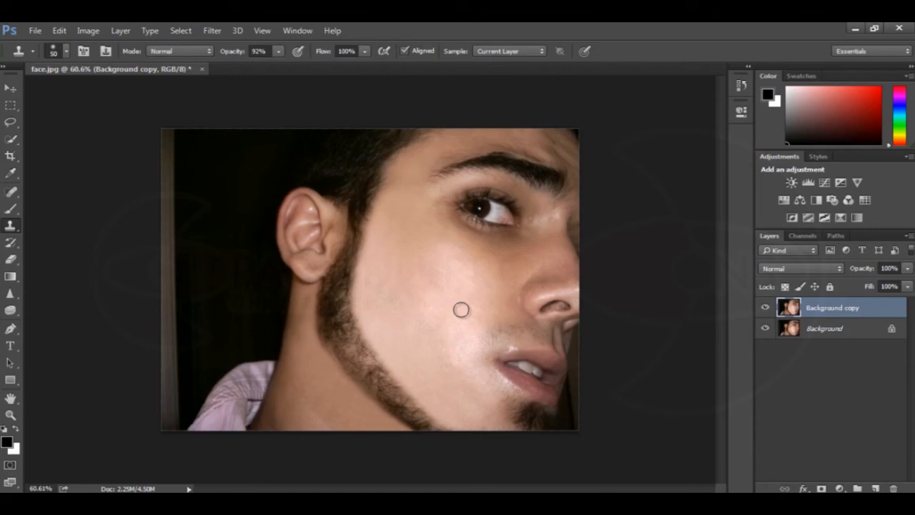
# Step: Compare the retouched face with the original by hiding and showing the Background copy layer
pyautogui.scroll(2, 461, 313)
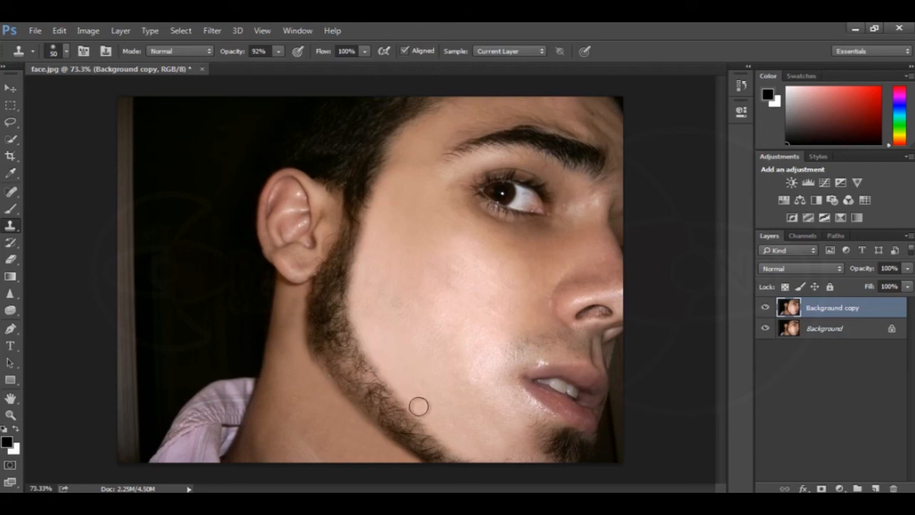
pyautogui.hotkey('ctrl', '-')
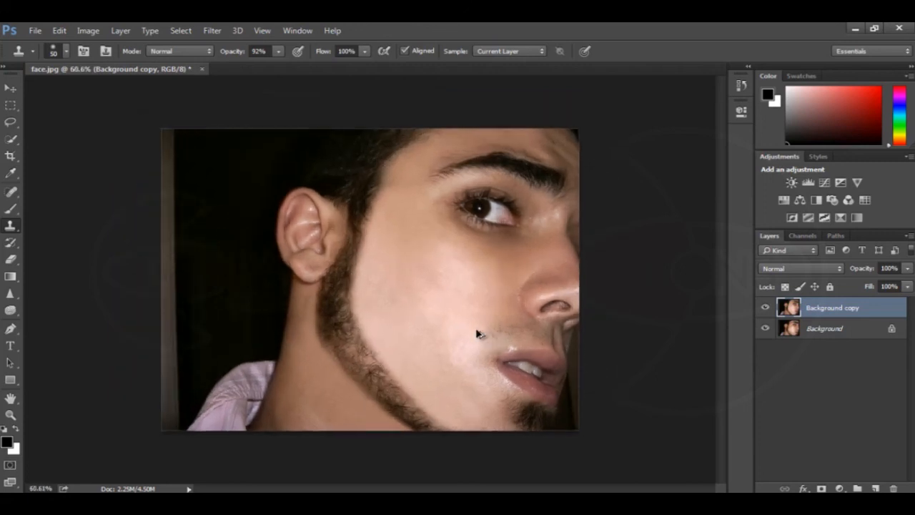
pyautogui.click(765, 308)
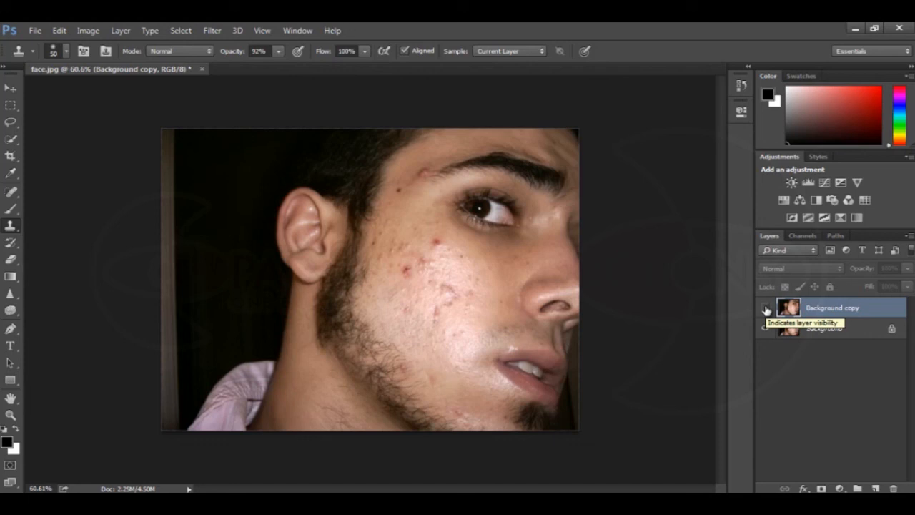
pyautogui.click(766, 308)
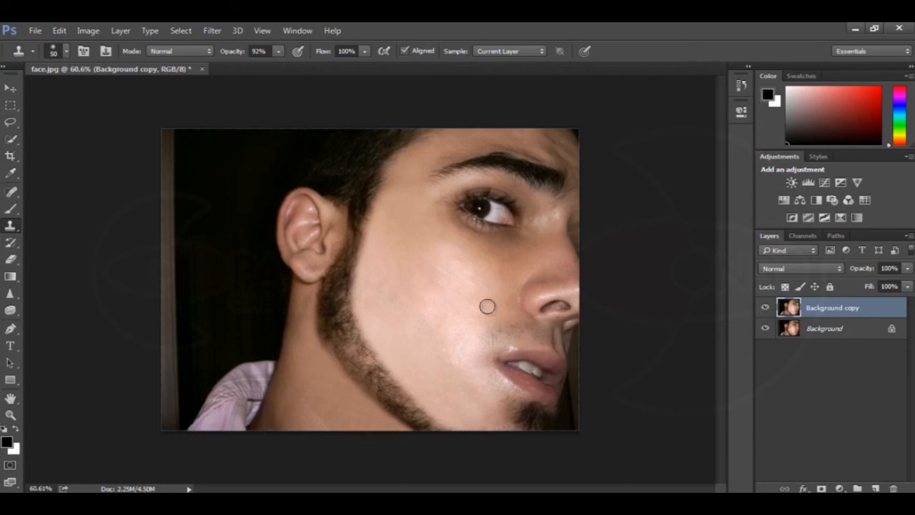
pyautogui.click(17, 193)
pyautogui.moveTo(19, 197); pyautogui.dragTo(66, 195)
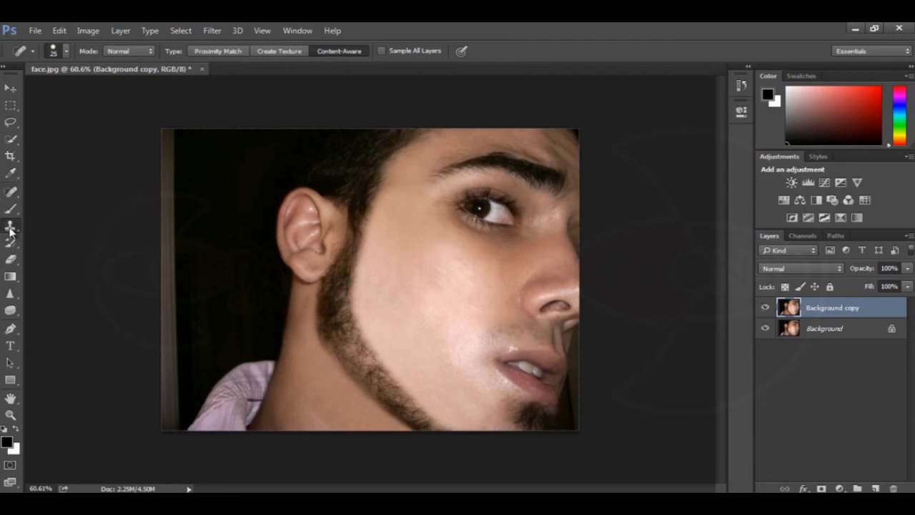
pyautogui.moveTo(10, 228); pyautogui.dragTo(46, 233)
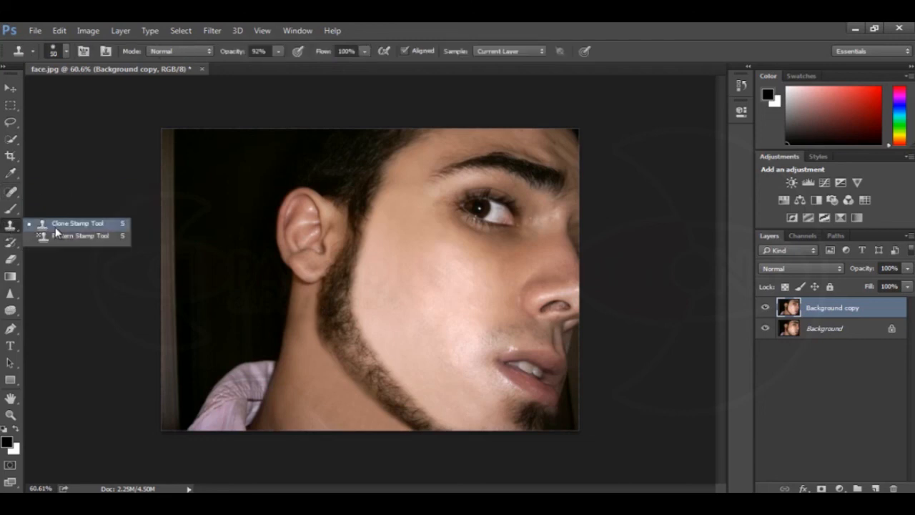
pyautogui.click(8, 228)
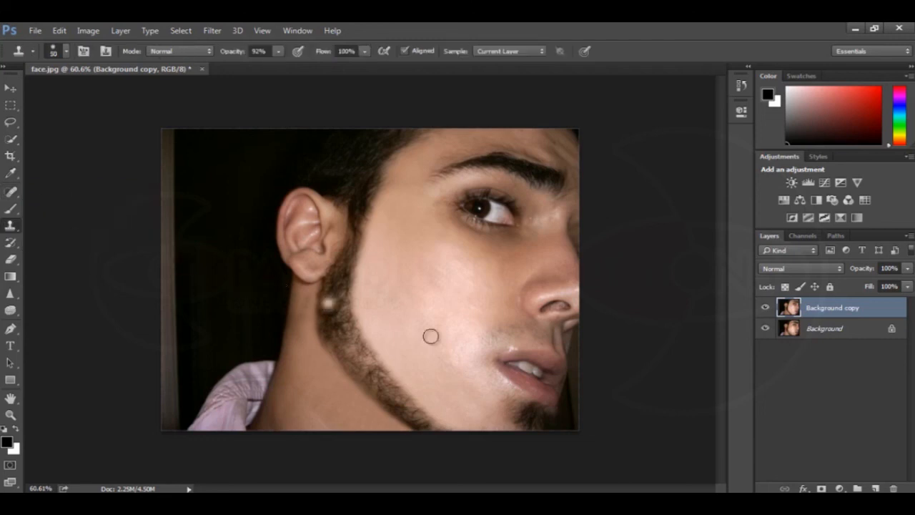